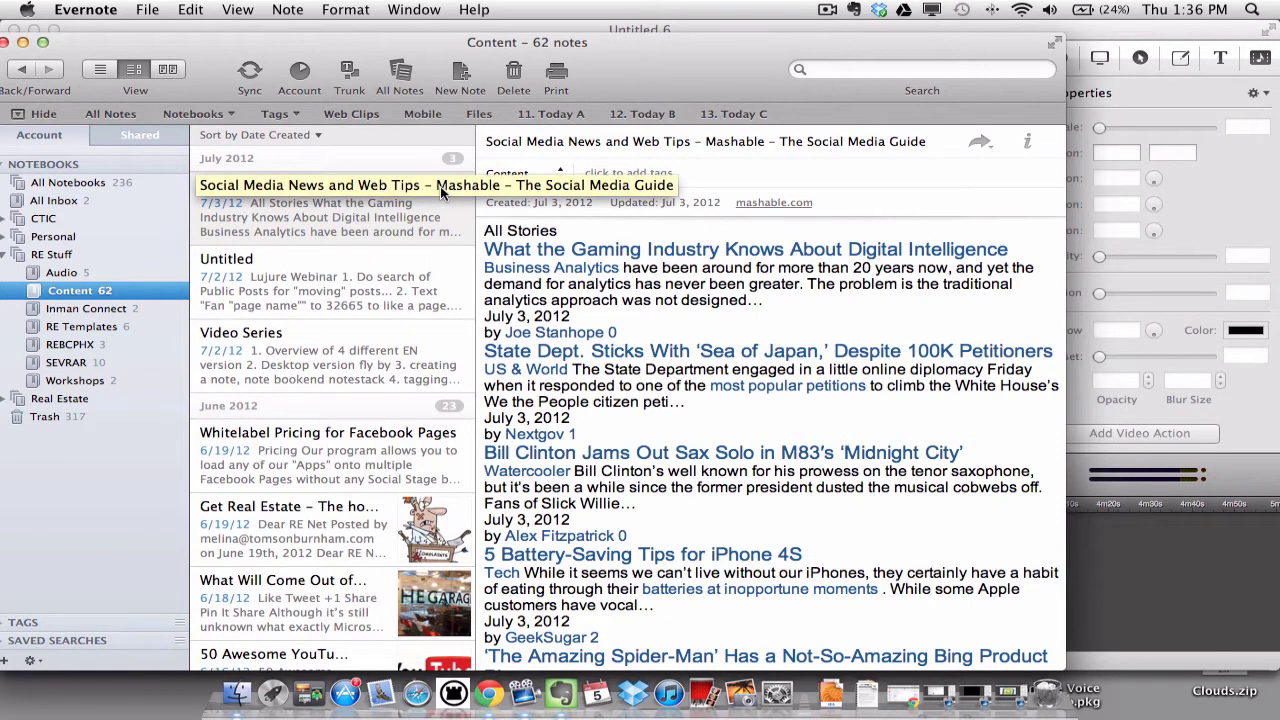
Create a new synchronized notebook named 'Video Series' from the File > New Notebook menu
{"action": "left_click", "coordinate": [148, 10]}
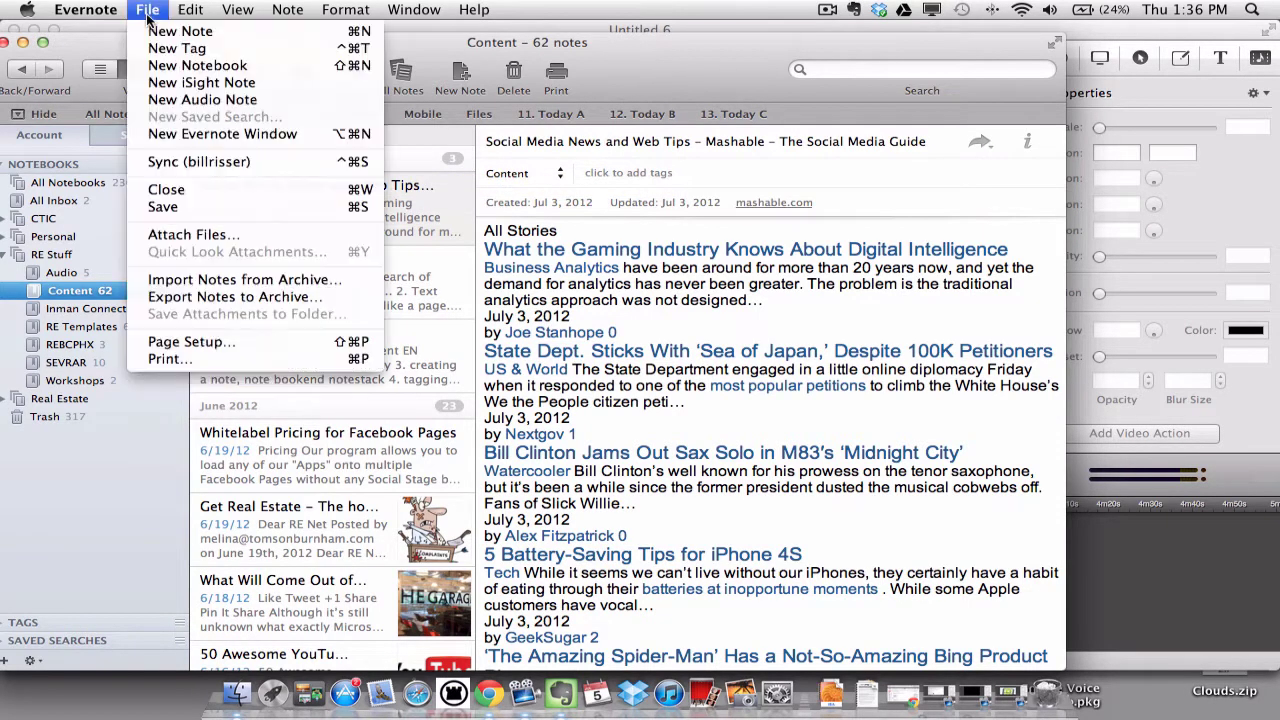
{"action": "left_click", "coordinate": [190, 66]}
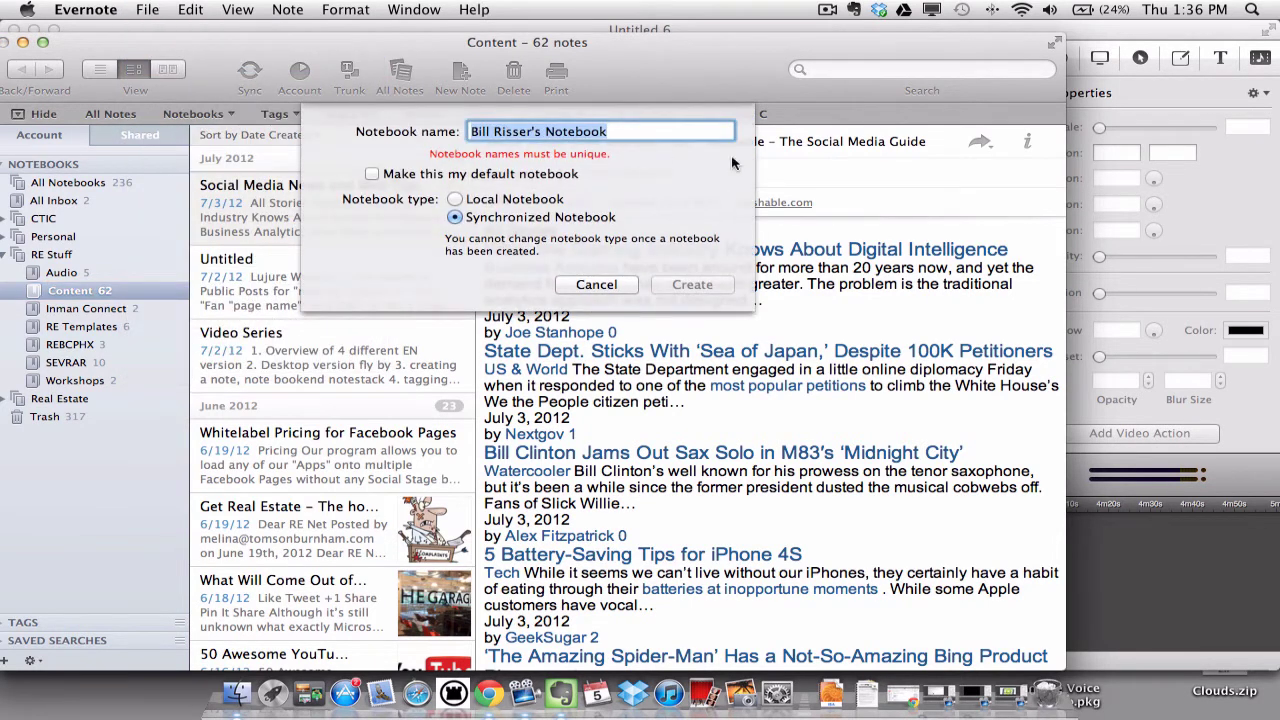
{"action": "type", "text": "V"}
{"action": "key", "text": "BackSpace"}
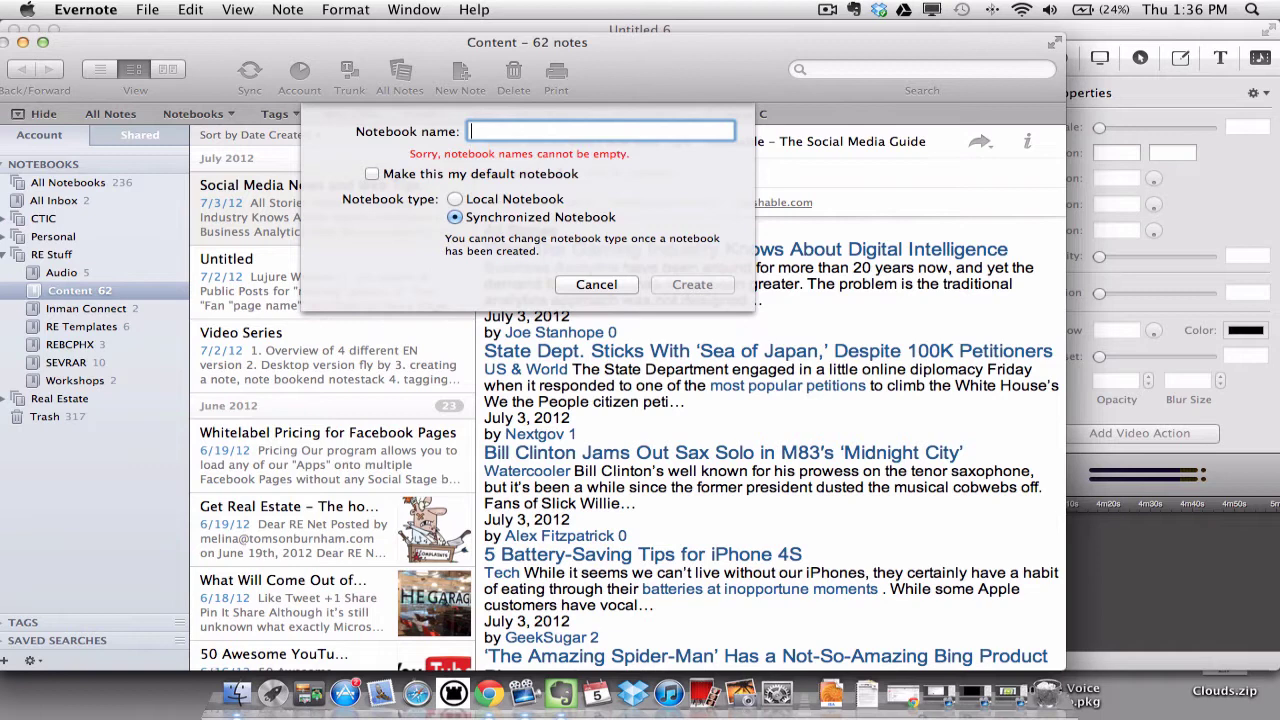
{"action": "type", "text": "Video Series"}
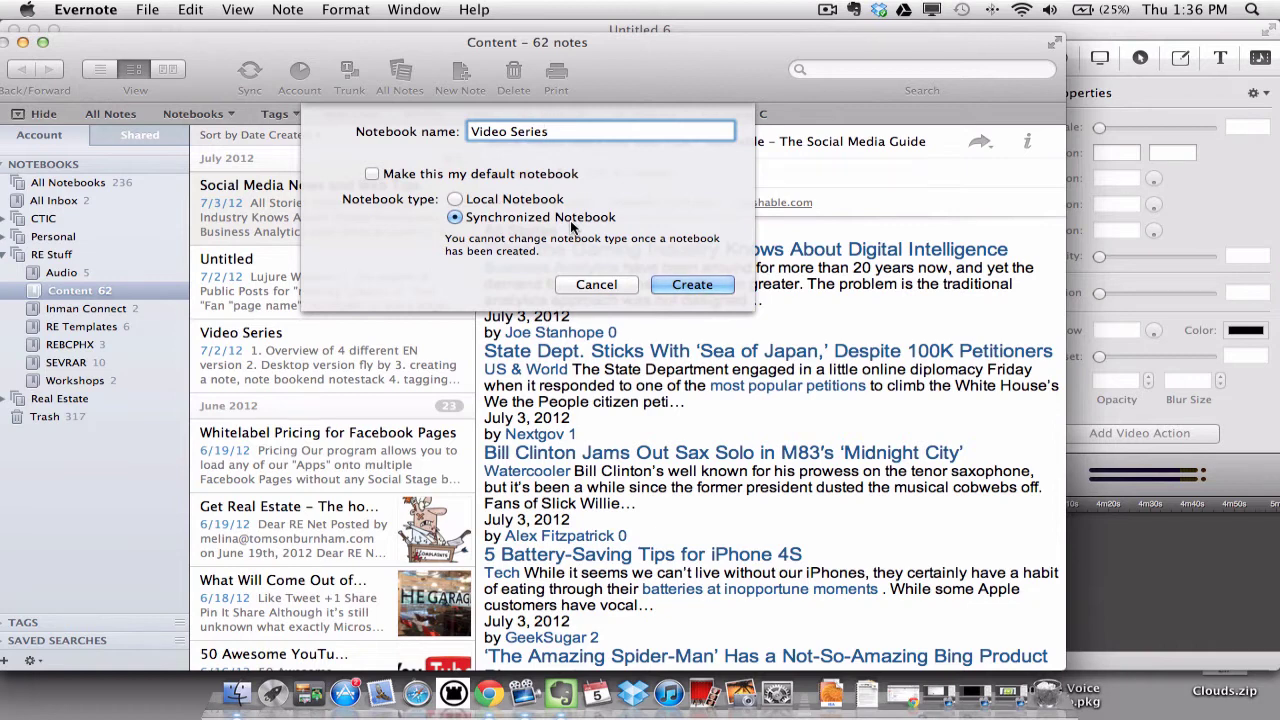
{"action": "left_click", "coordinate": [694, 286]}
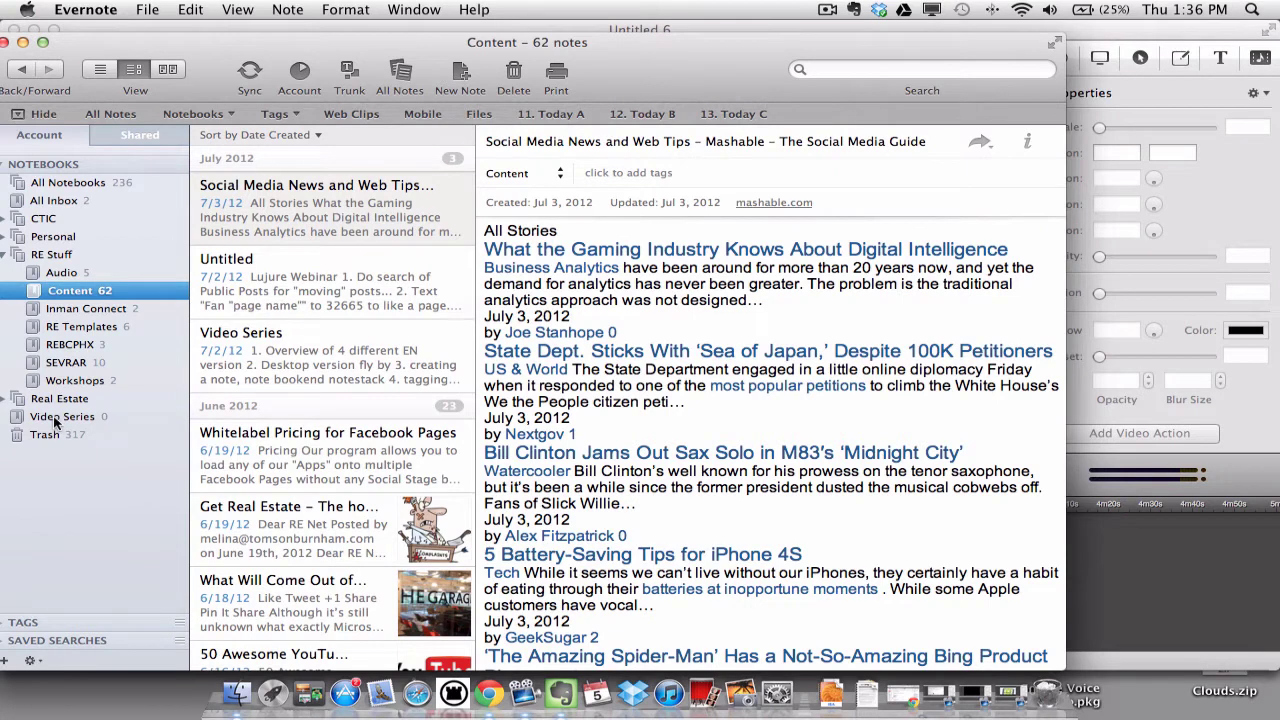
Start a new note in Video Series titled 'Video Series', fixing the misspelled title
{"action": "left_click", "coordinate": [58, 420]}
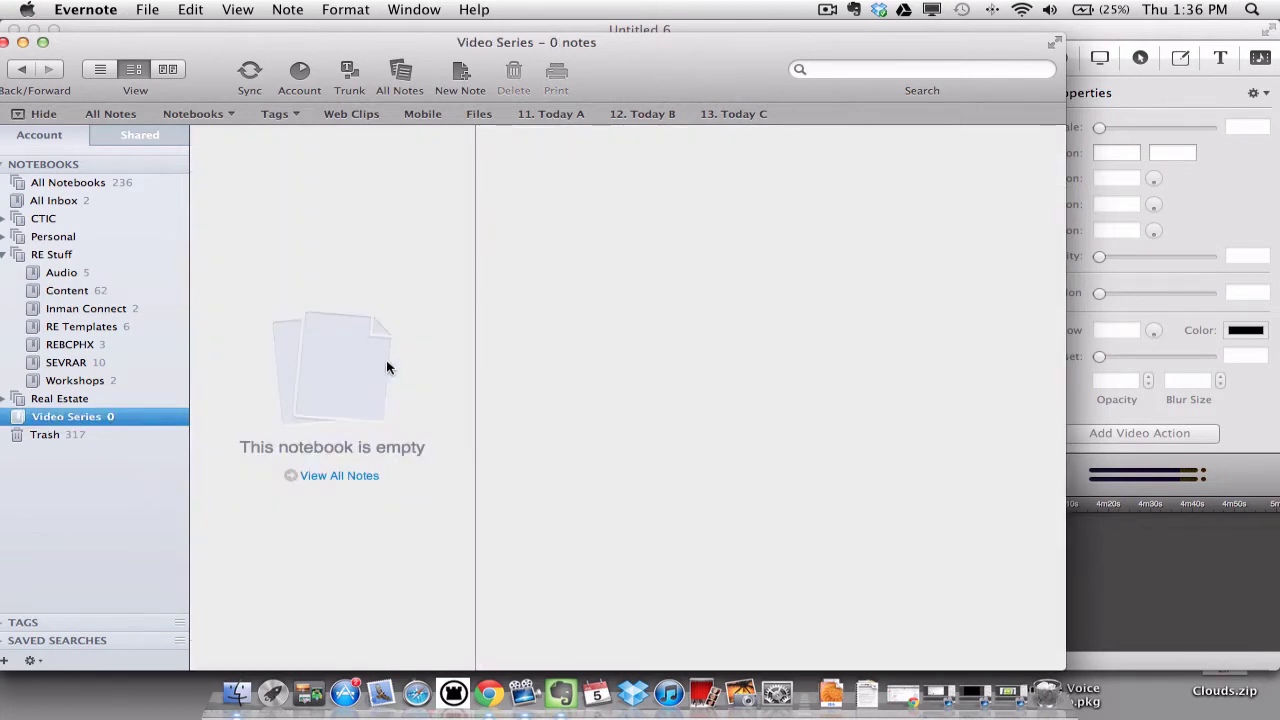
{"action": "left_click", "coordinate": [461, 78]}
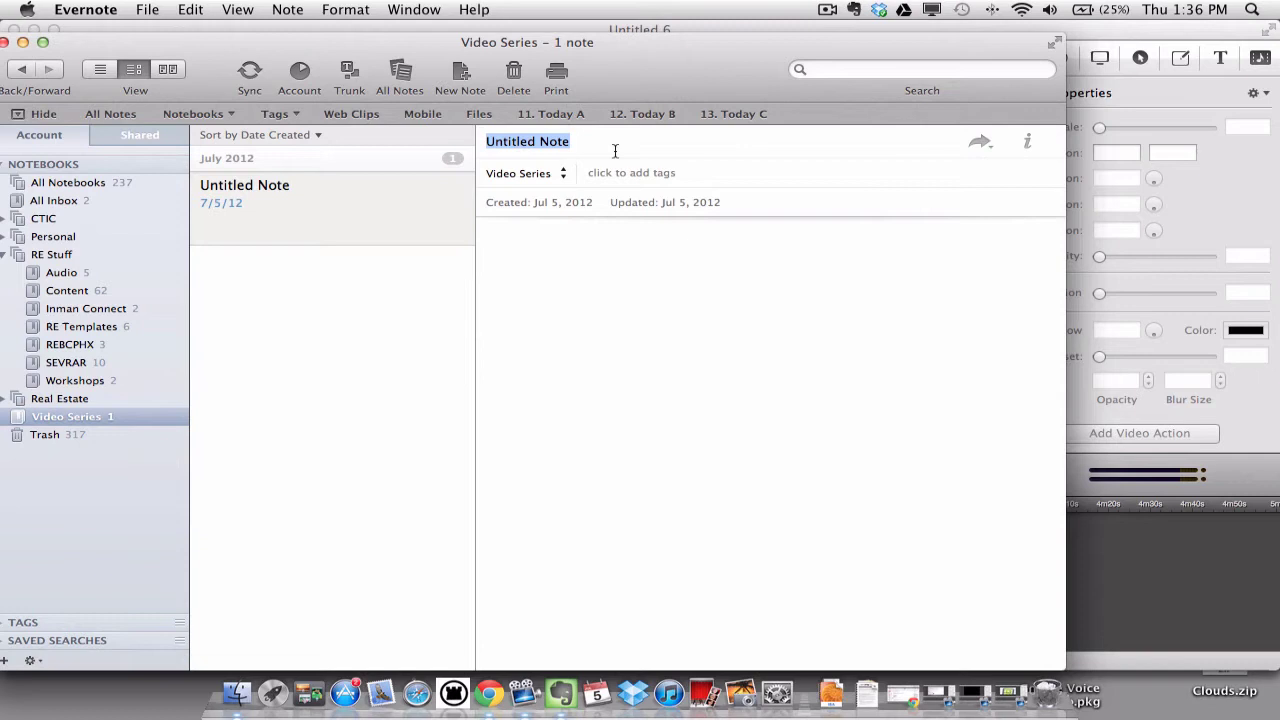
{"action": "type", "text": "Video Seire"}
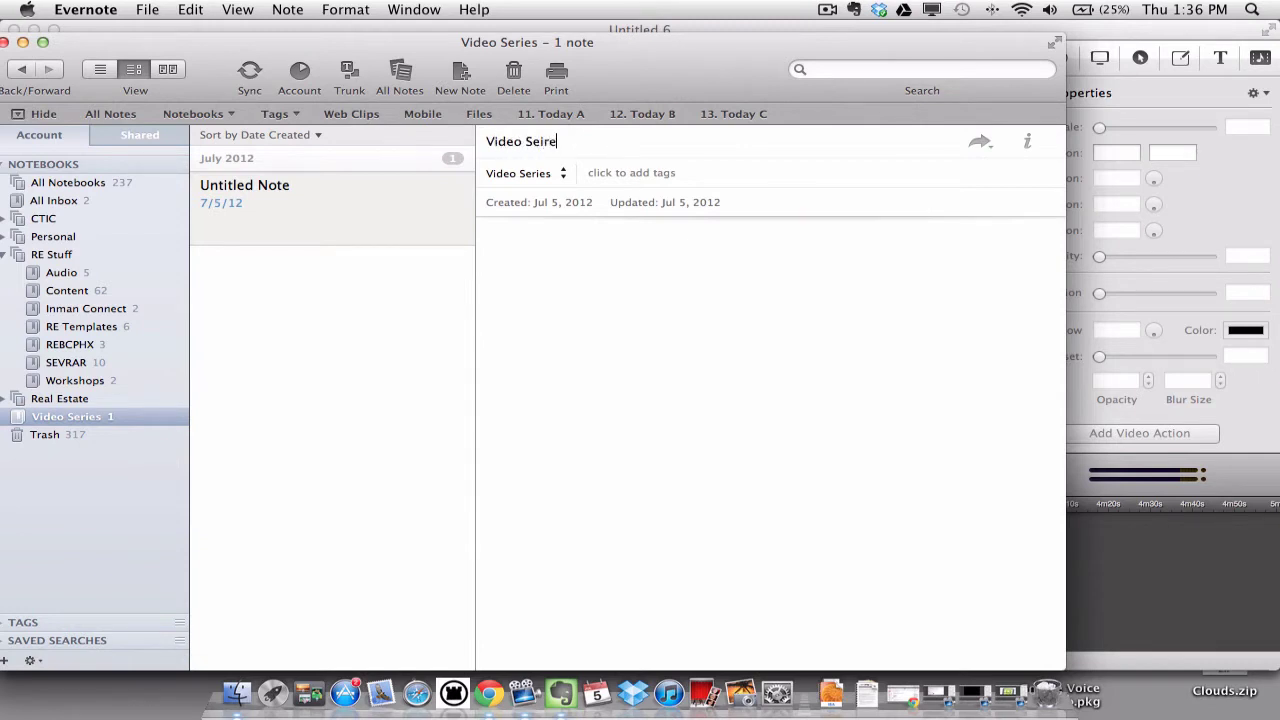
{"action": "type", "text": "s"}
{"action": "key", "text": "BackSpace"}
{"action": "key", "text": "BackSpace"}
{"action": "key", "text": "BackSpace"}
{"action": "key", "text": "BackSpace"}
{"action": "type", "text": "ries"}
{"action": "left_click", "coordinate": [562, 174]}
{"action": "scroll", "coordinate": [565, 148], "scroll_direction": "up", "scroll_amount": 6}
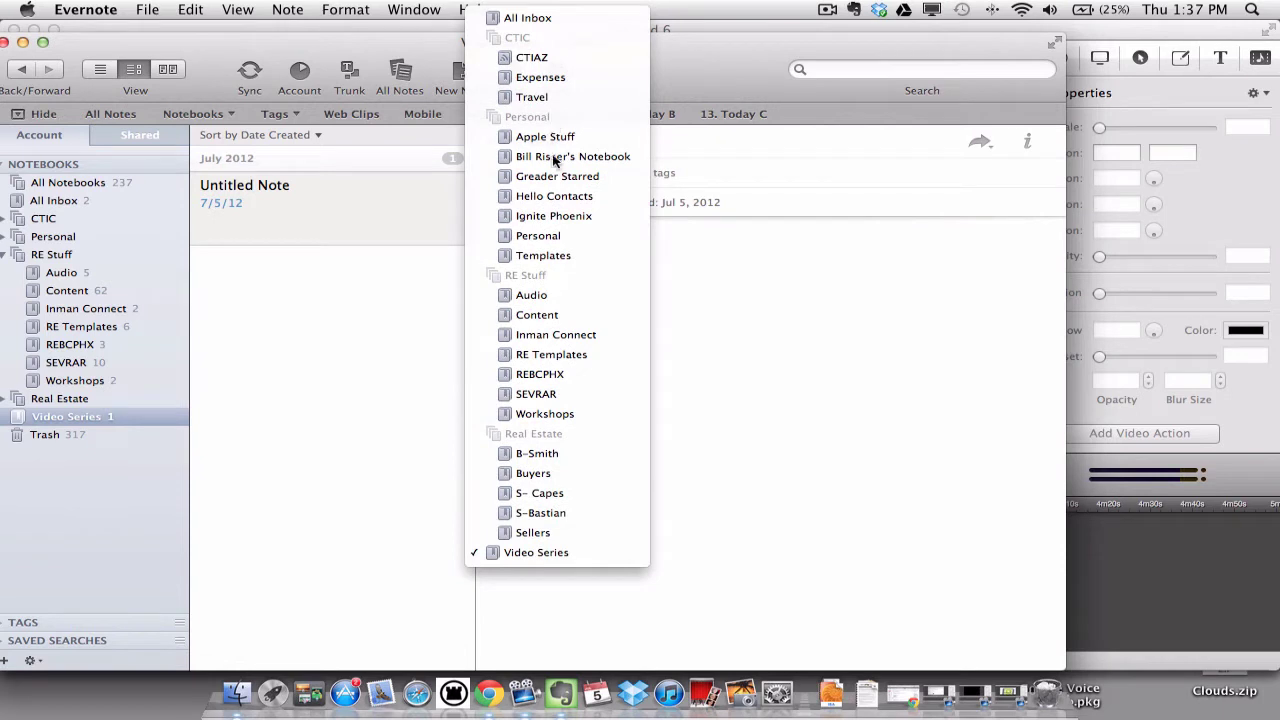
{"action": "left_click", "coordinate": [530, 553]}
Tag the note with 'video' and '51. Reading'
{"action": "left_click", "coordinate": [617, 173]}
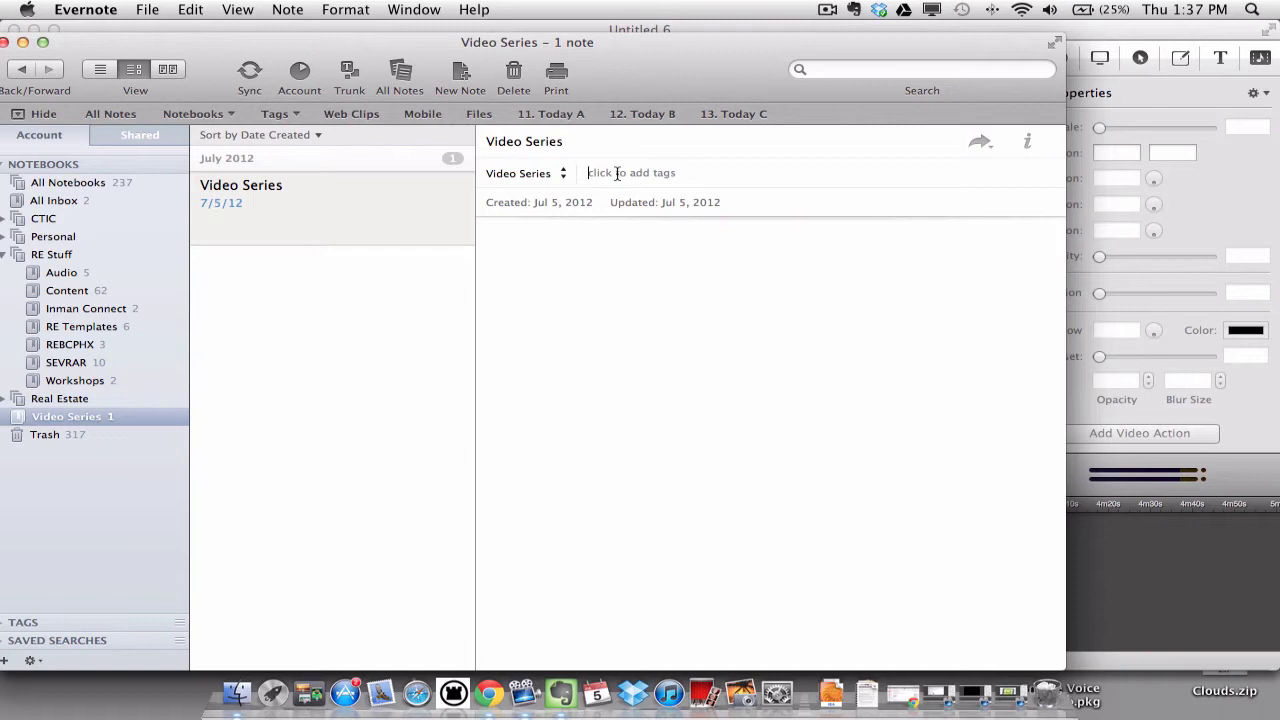
{"action": "type", "text": "video"}
{"action": "key", "text": "Return"}
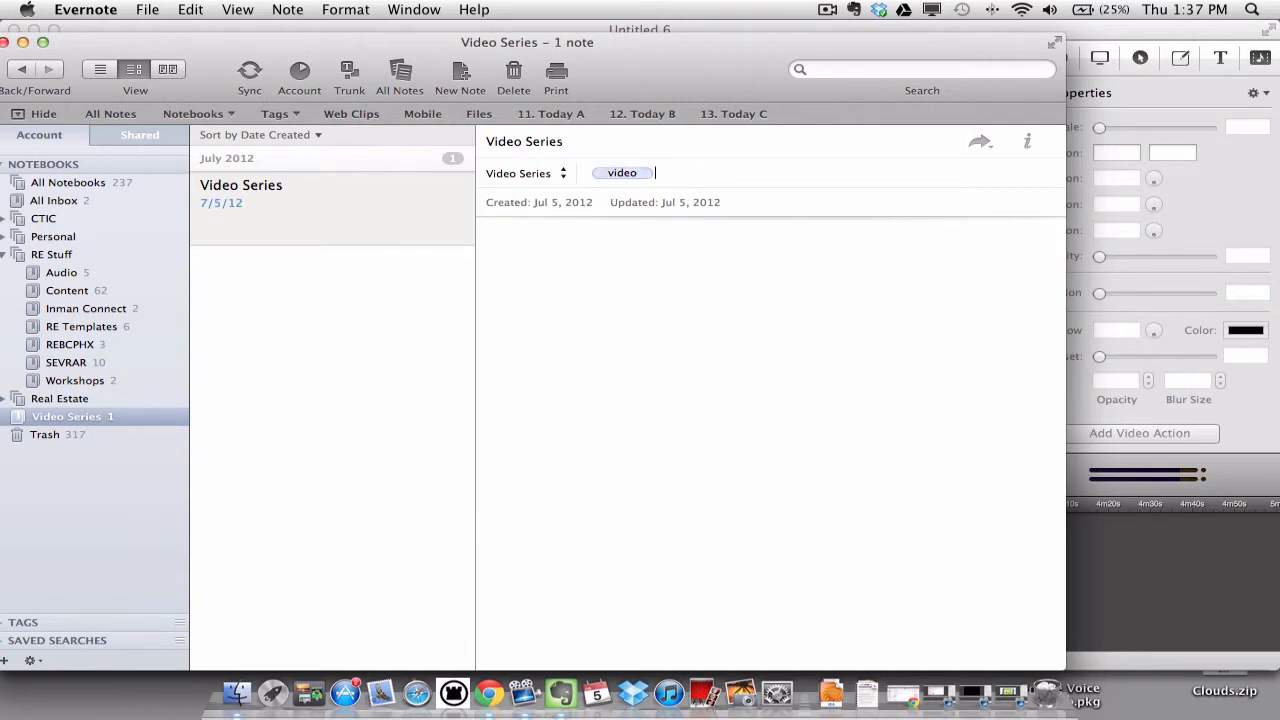
{"action": "type", "text": "51. Reading"}
{"action": "key", "text": "Return"}
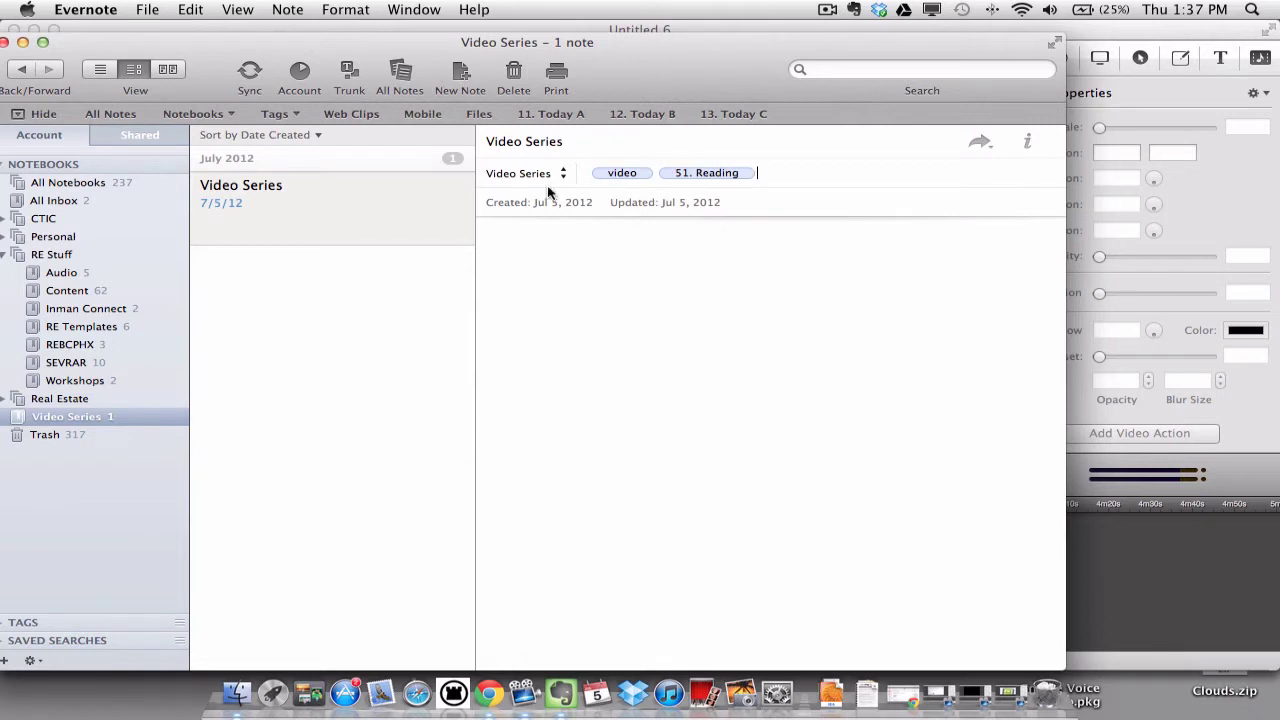
Write 'This is a note' in the body and make it bold
{"action": "left_click", "coordinate": [520, 241]}
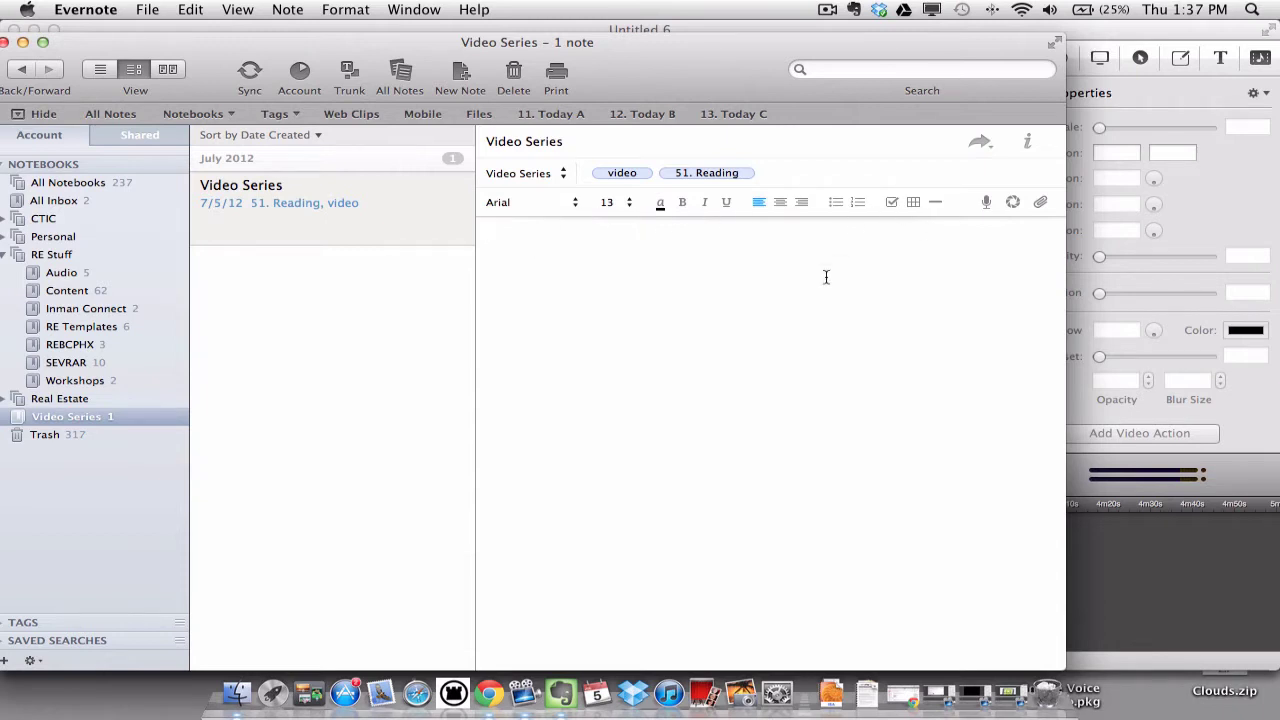
{"action": "type", "text": "This is a note"}
{"action": "left_click_drag", "start_coordinate": [576, 231], "coordinate": [469, 239]}
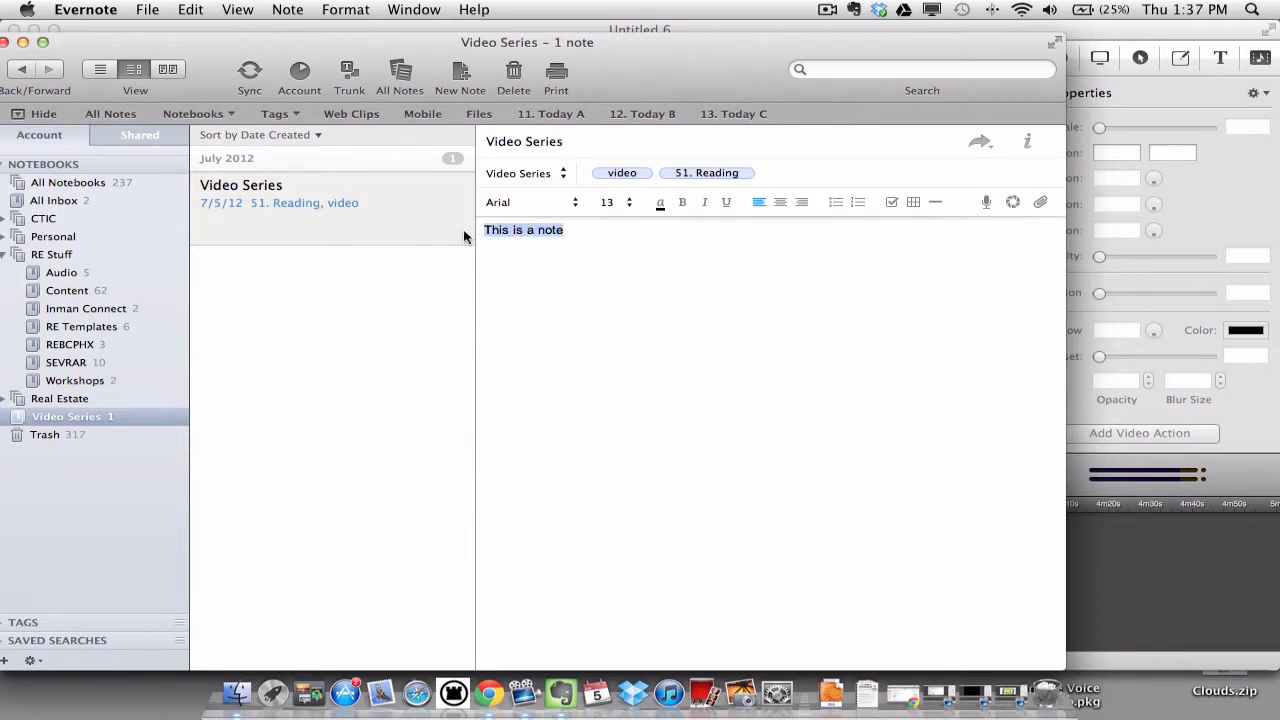
{"action": "left_click", "coordinate": [682, 205]}
{"action": "left_click", "coordinate": [585, 235]}
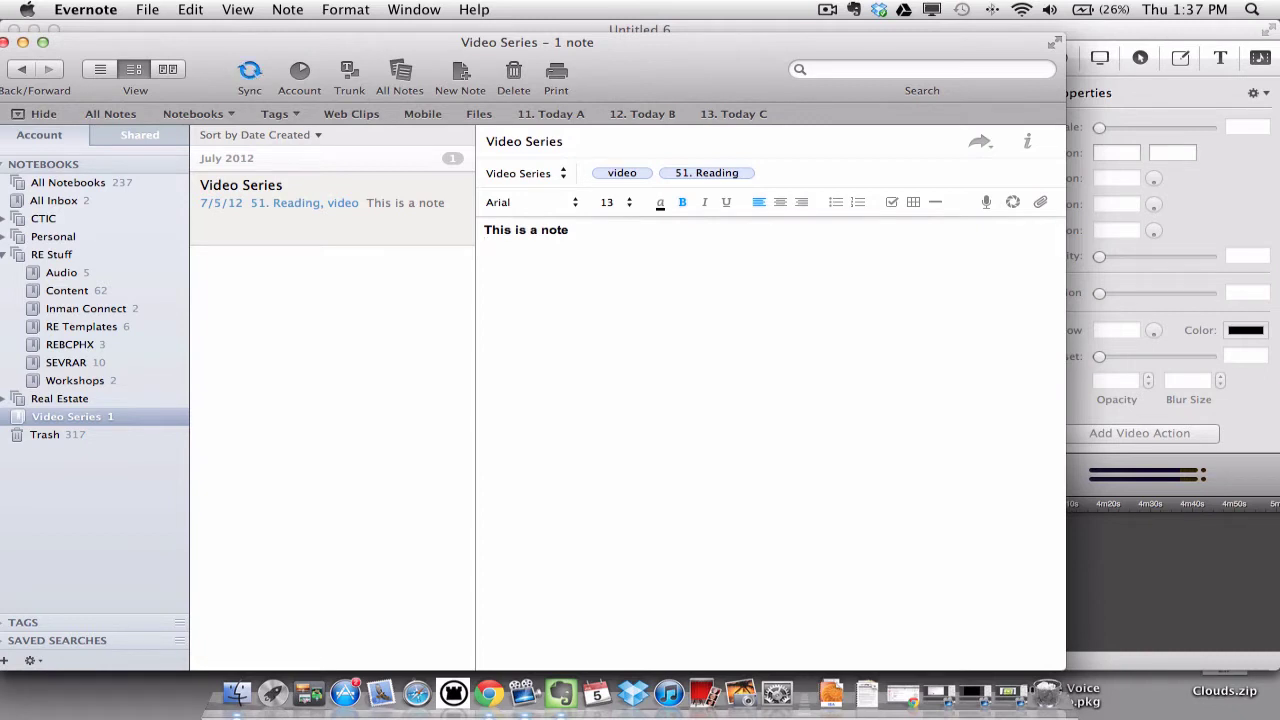
Delete the Video Series note and start a new note titled 'VS'
{"action": "left_click", "coordinate": [512, 78]}
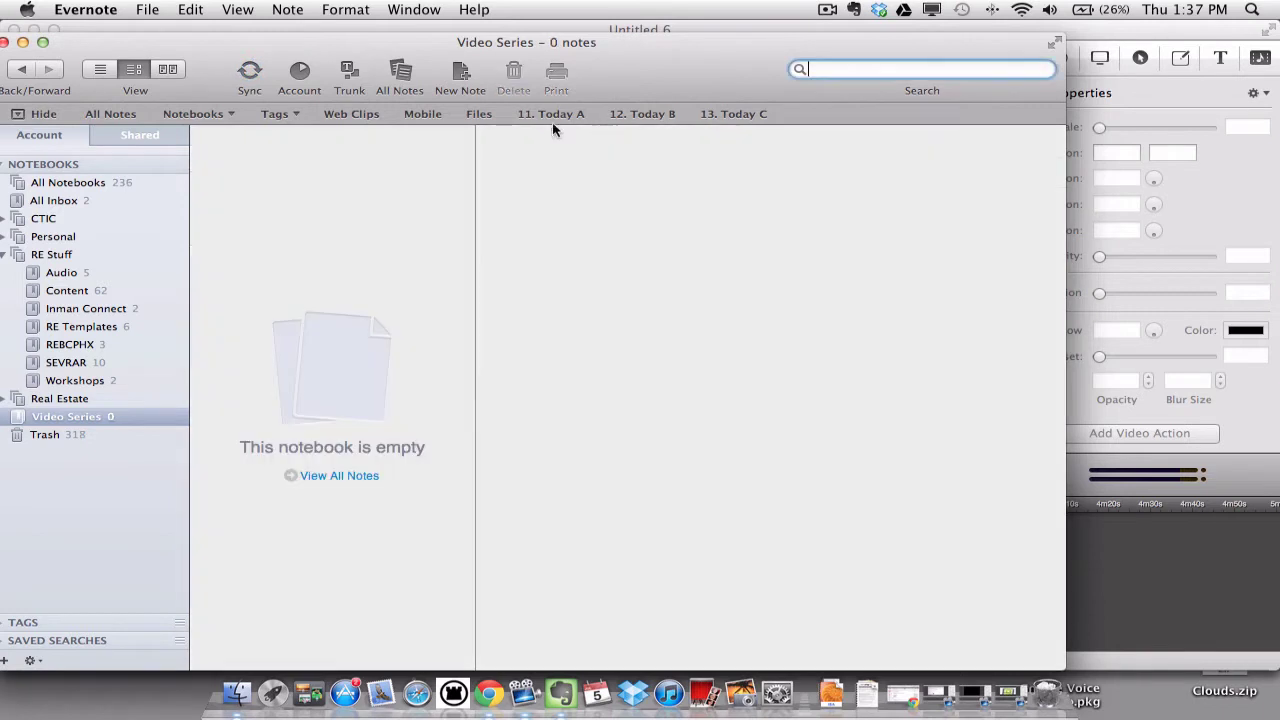
{"action": "left_click", "coordinate": [460, 75]}
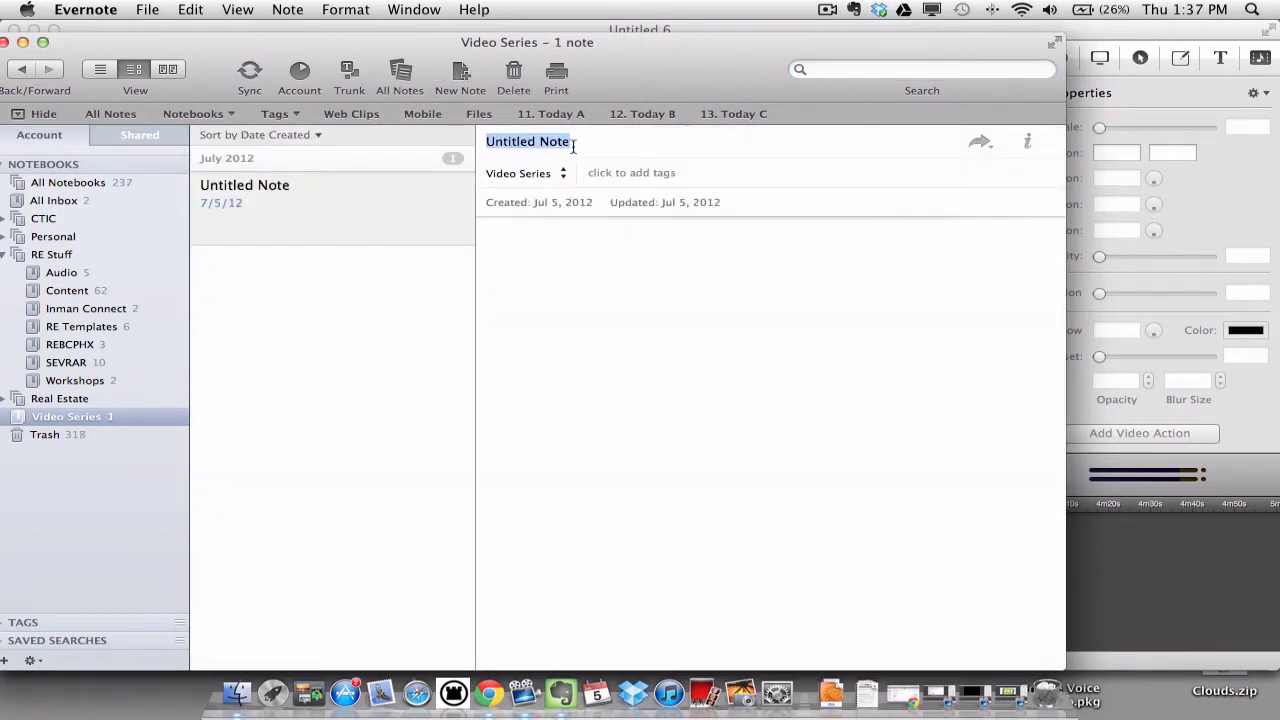
{"action": "type", "text": "VS"}
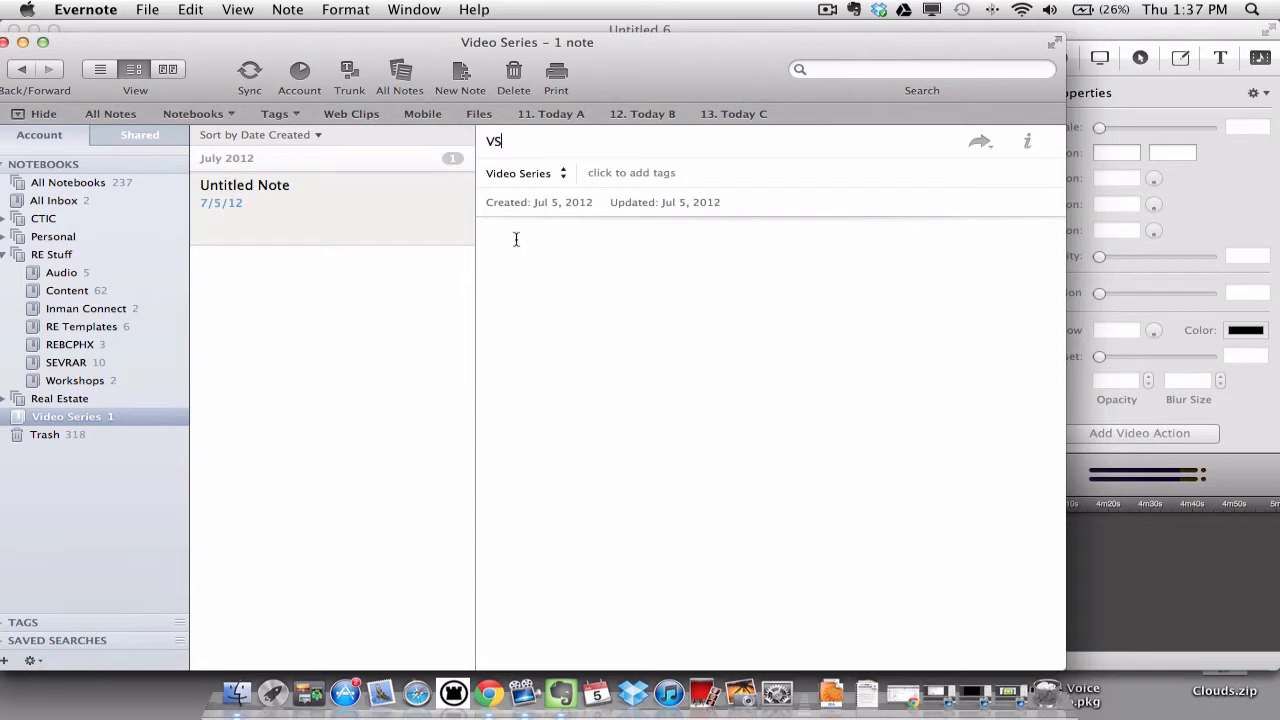
{"action": "left_click", "coordinate": [515, 240]}
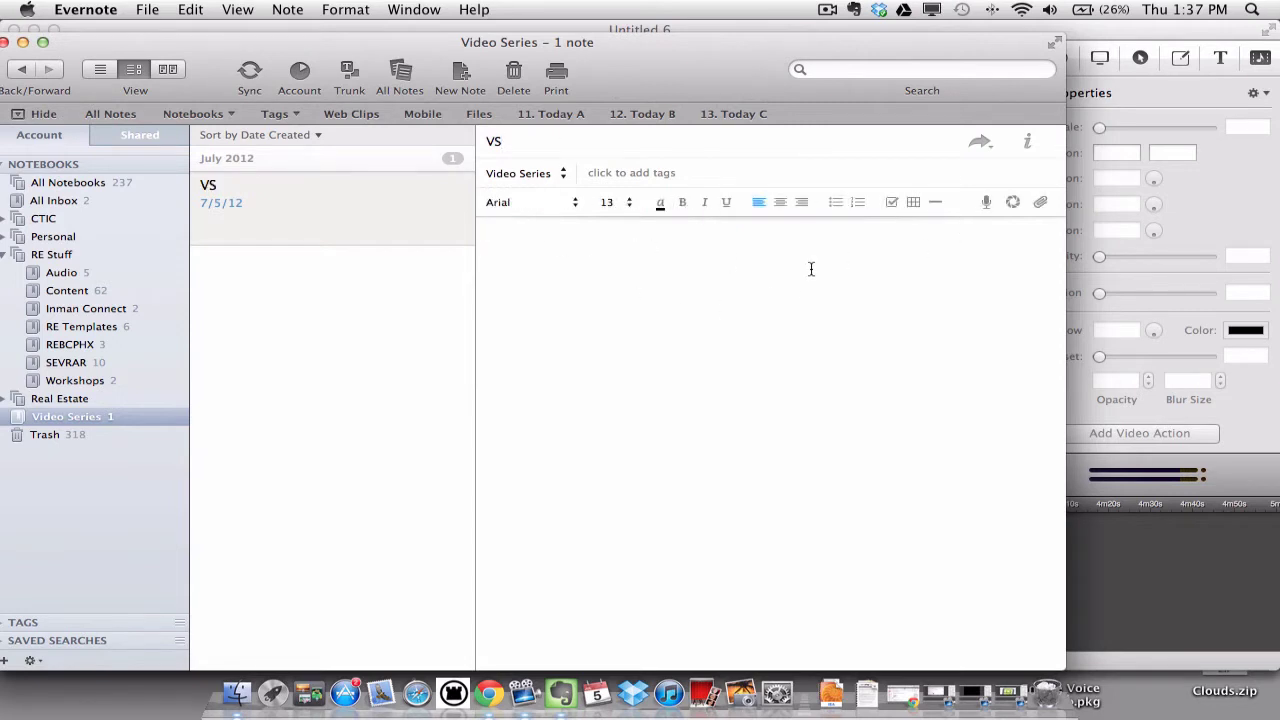
Record and save a short audio clip in the VS note, then delete the note
{"action": "left_click", "coordinate": [987, 204]}
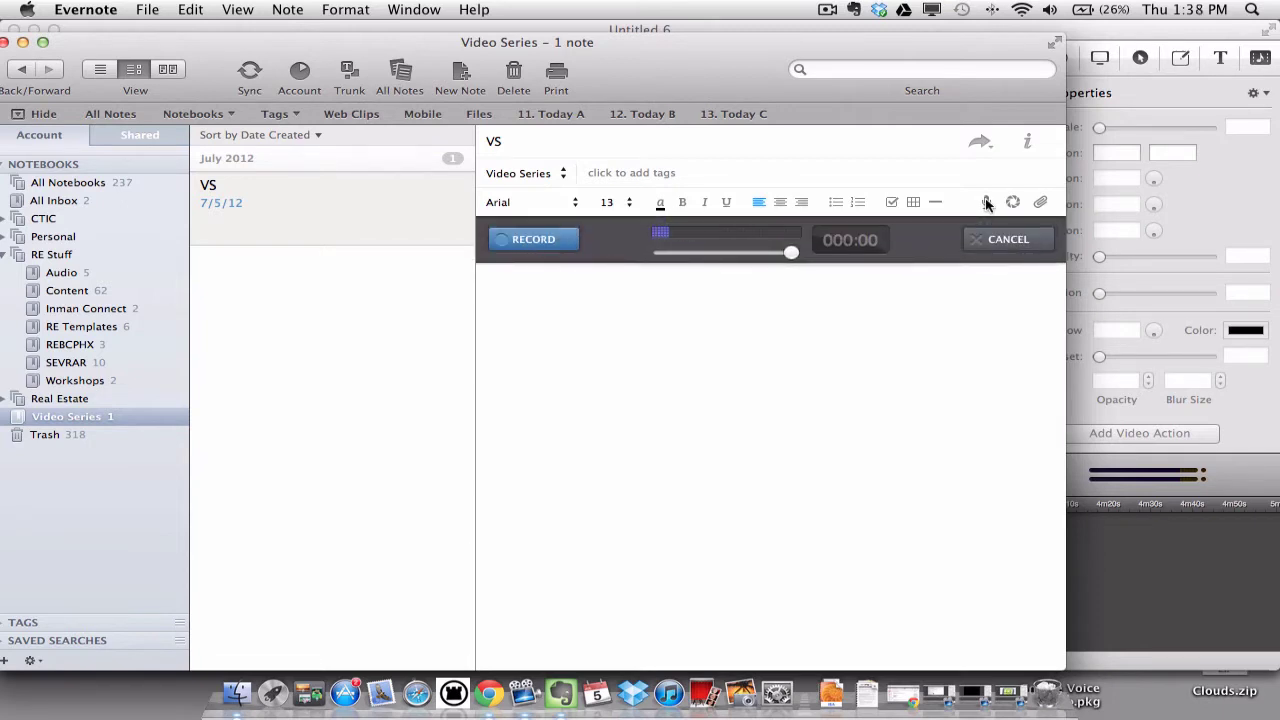
{"action": "left_click", "coordinate": [534, 241]}
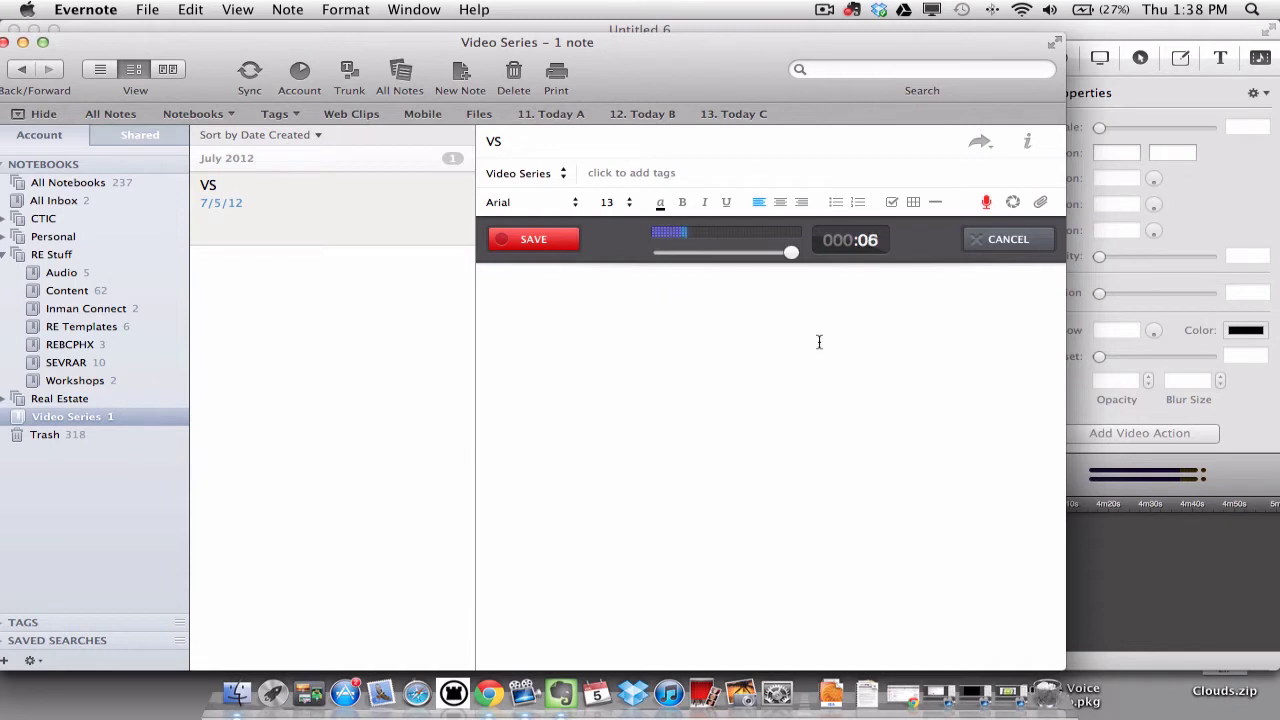
{"action": "left_click", "coordinate": [533, 239]}
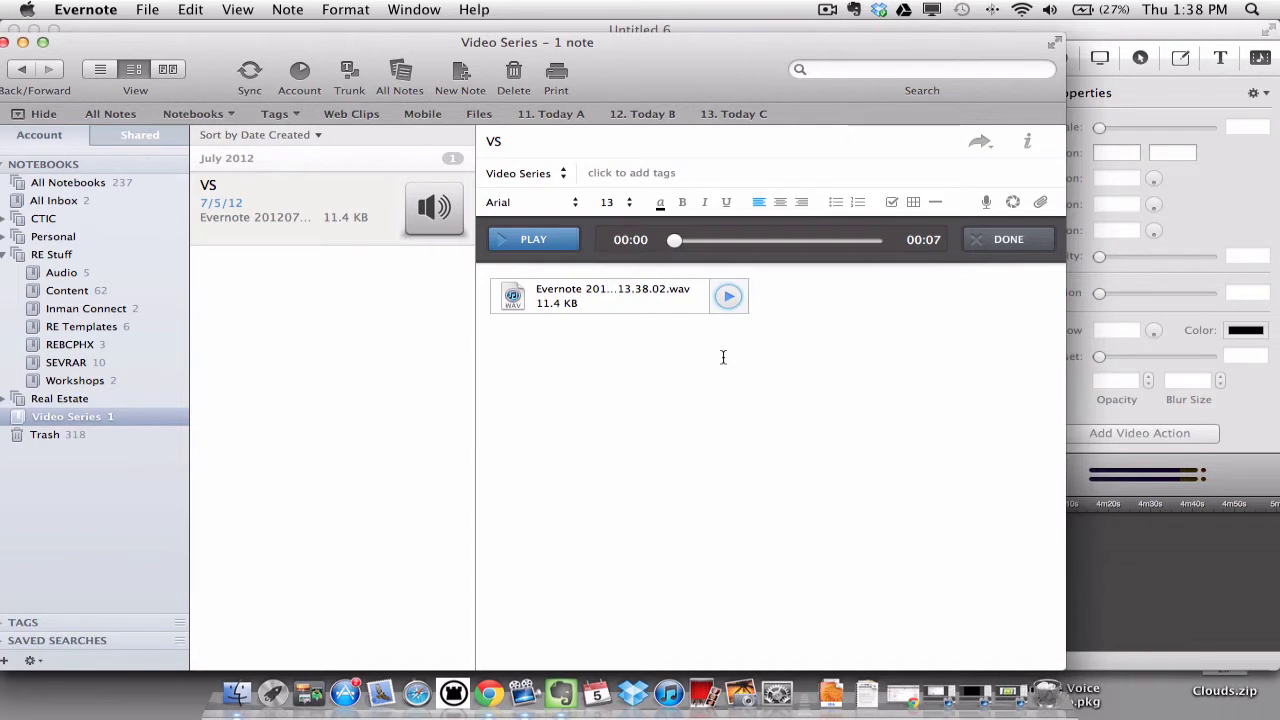
{"action": "left_click", "coordinate": [520, 74]}
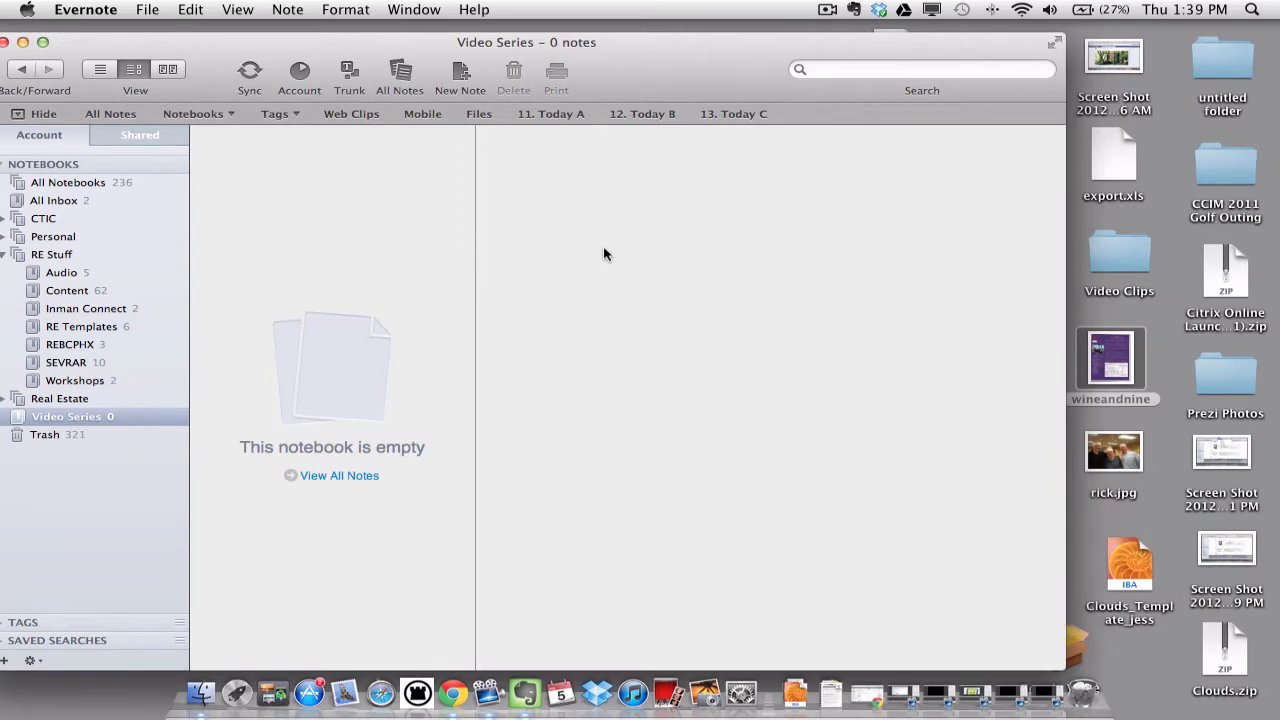
Create a note titled 'vs' and drag the desktop Screen Shot image into its body
{"action": "left_click", "coordinate": [460, 72]}
{"action": "type", "text": "vs"}
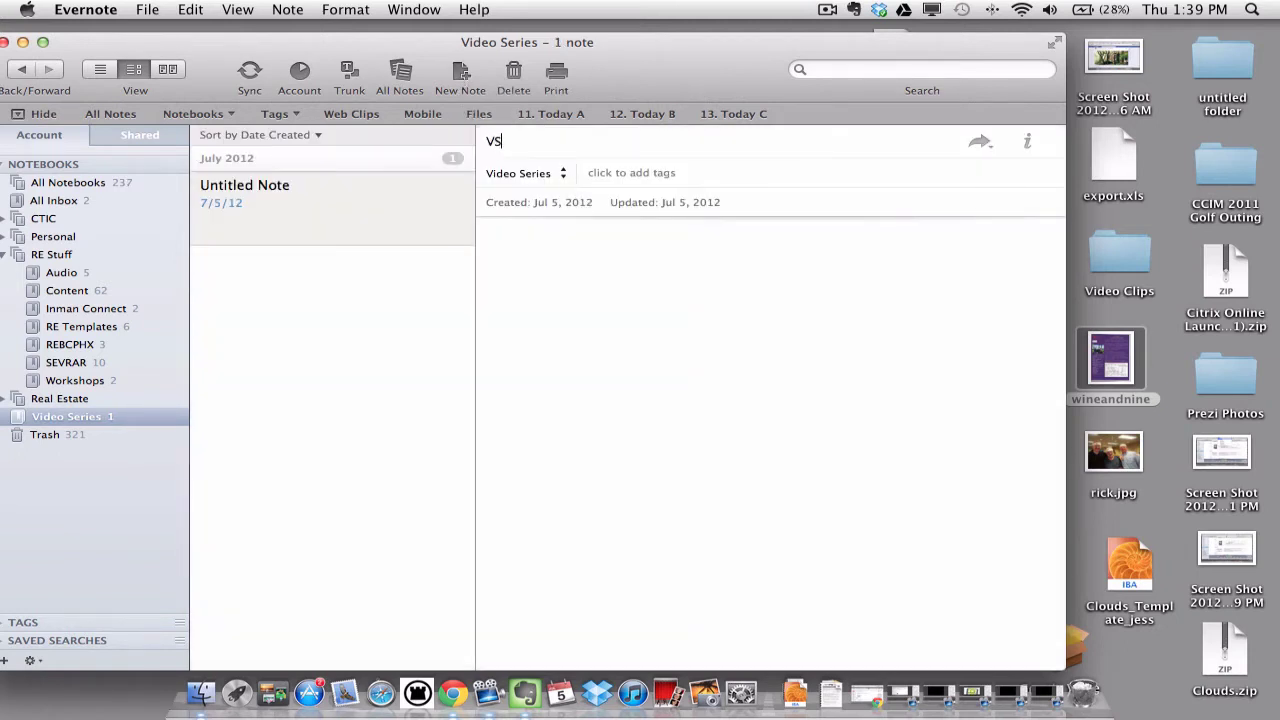
{"action": "left_click", "coordinate": [514, 237]}
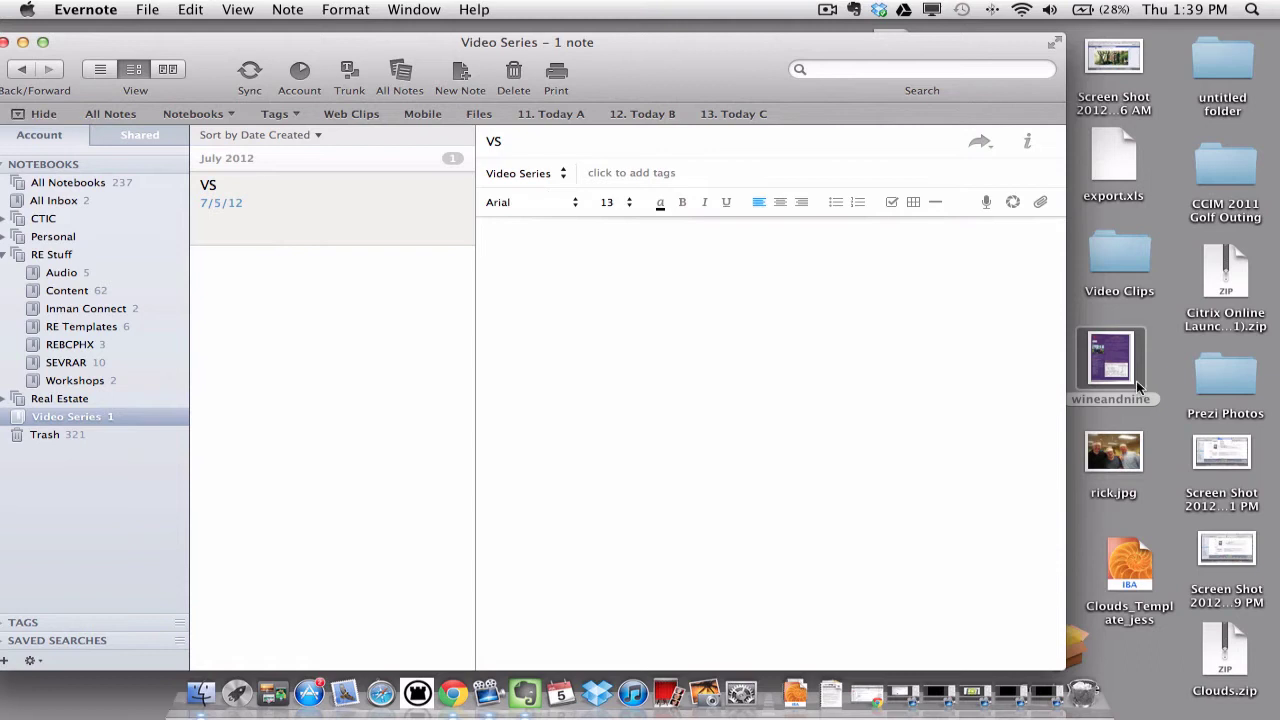
{"action": "left_click", "coordinate": [1113, 55]}
{"action": "left_click_drag", "start_coordinate": [1113, 55], "coordinate": [650, 380]}
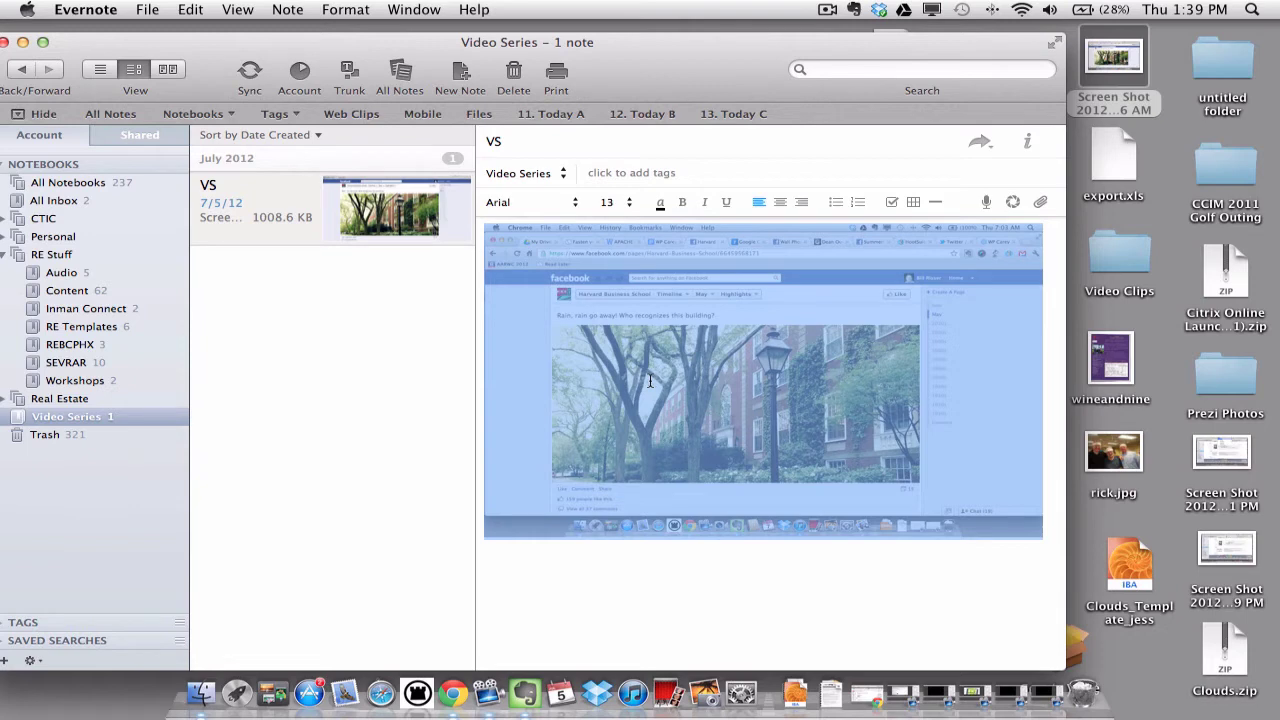
{"action": "left_click", "coordinate": [1045, 354]}
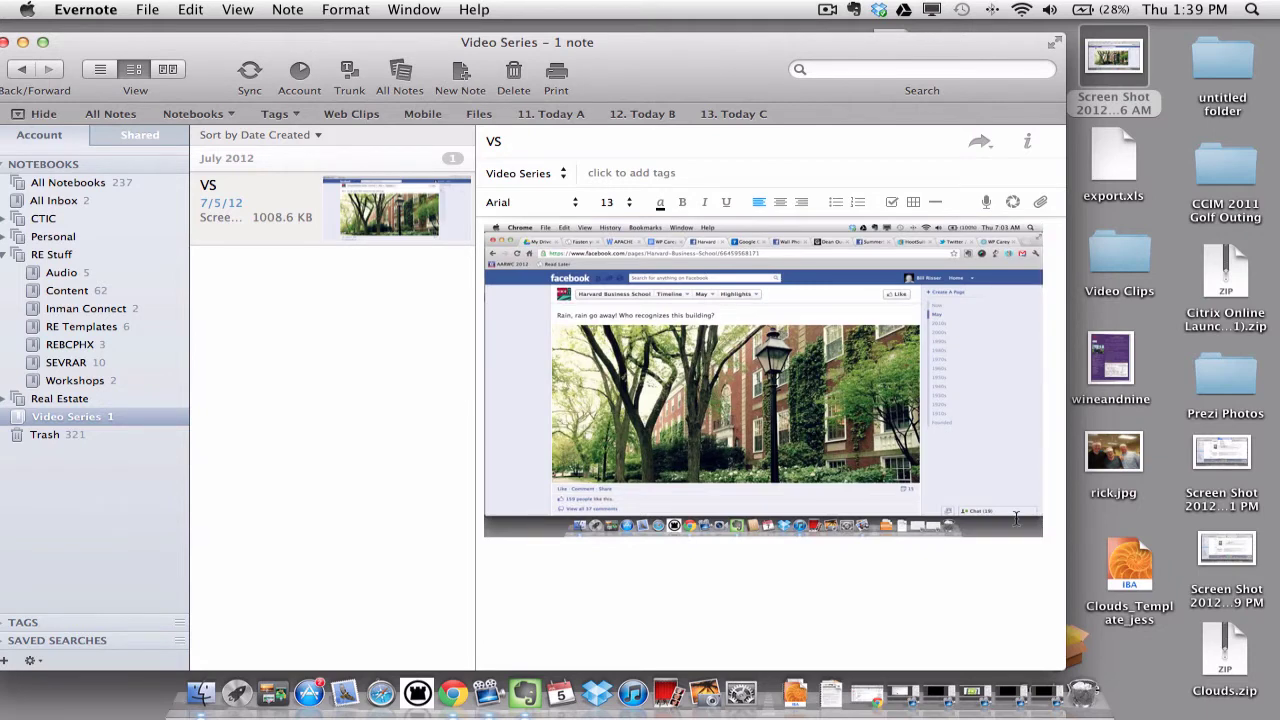
Delete the screenshot note and create a new note titled 'vs'
{"action": "left_click", "coordinate": [510, 76]}
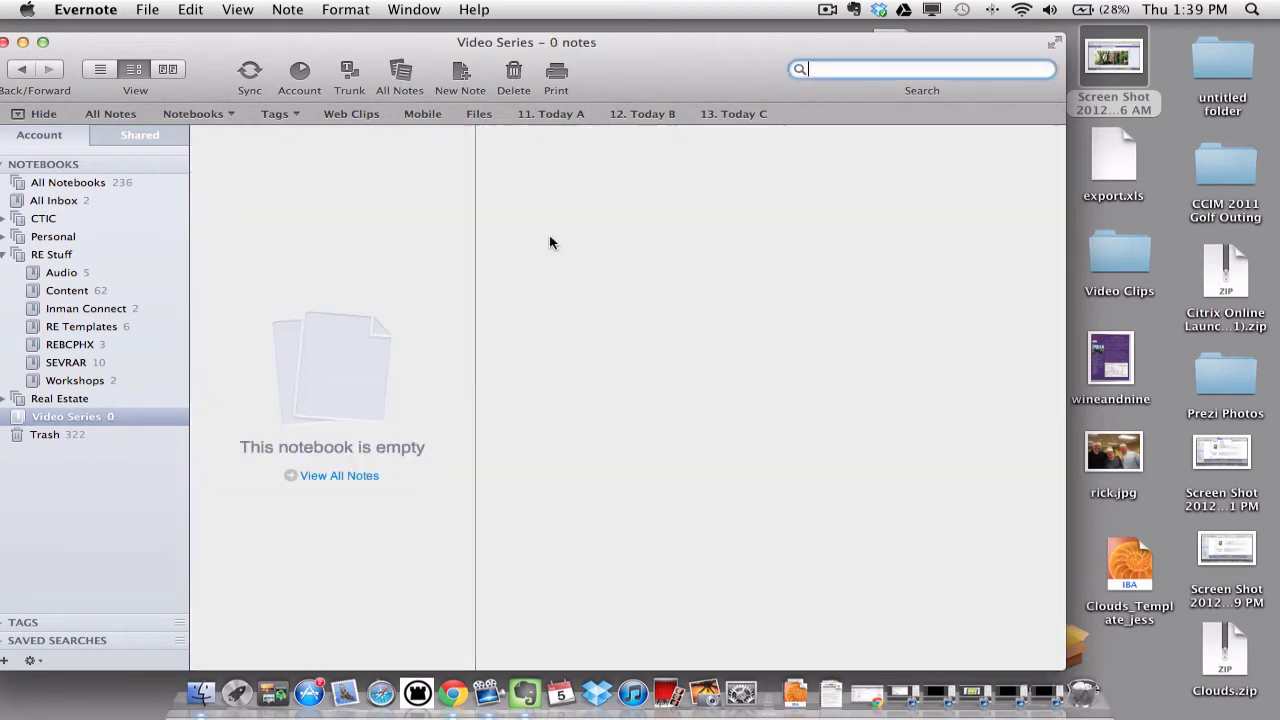
{"action": "left_click", "coordinate": [462, 76]}
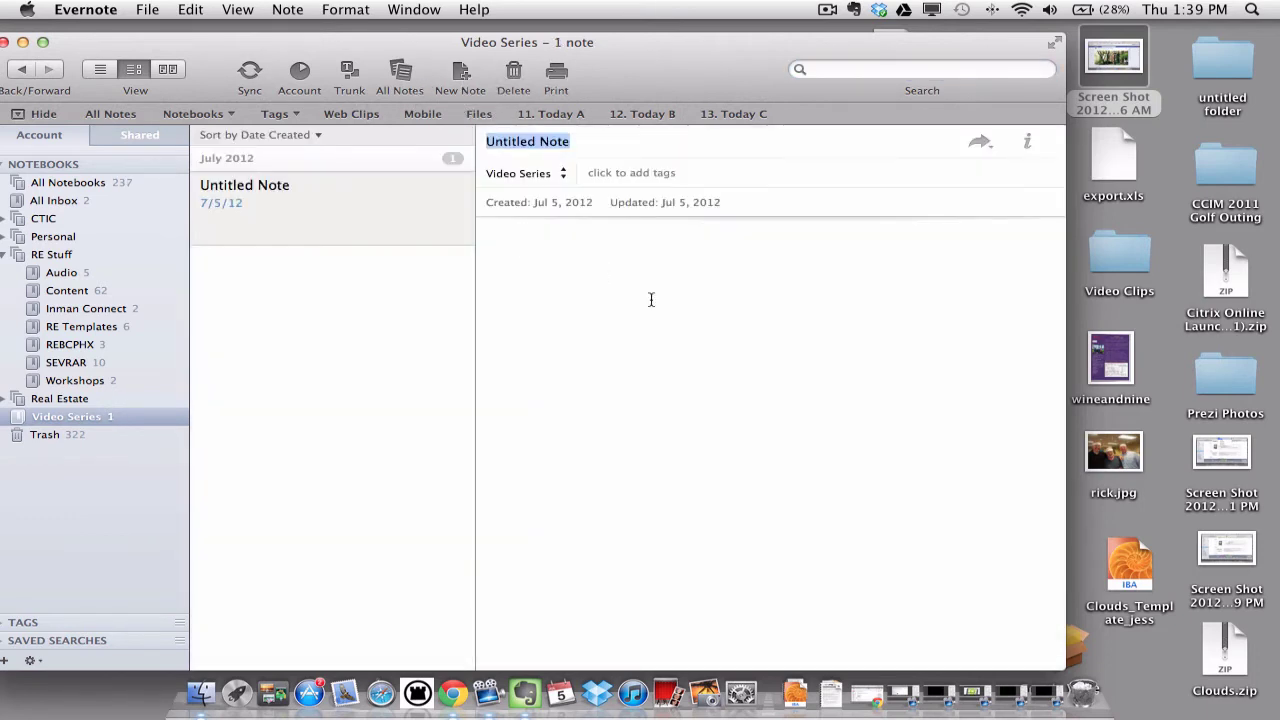
{"action": "type", "text": "vs"}
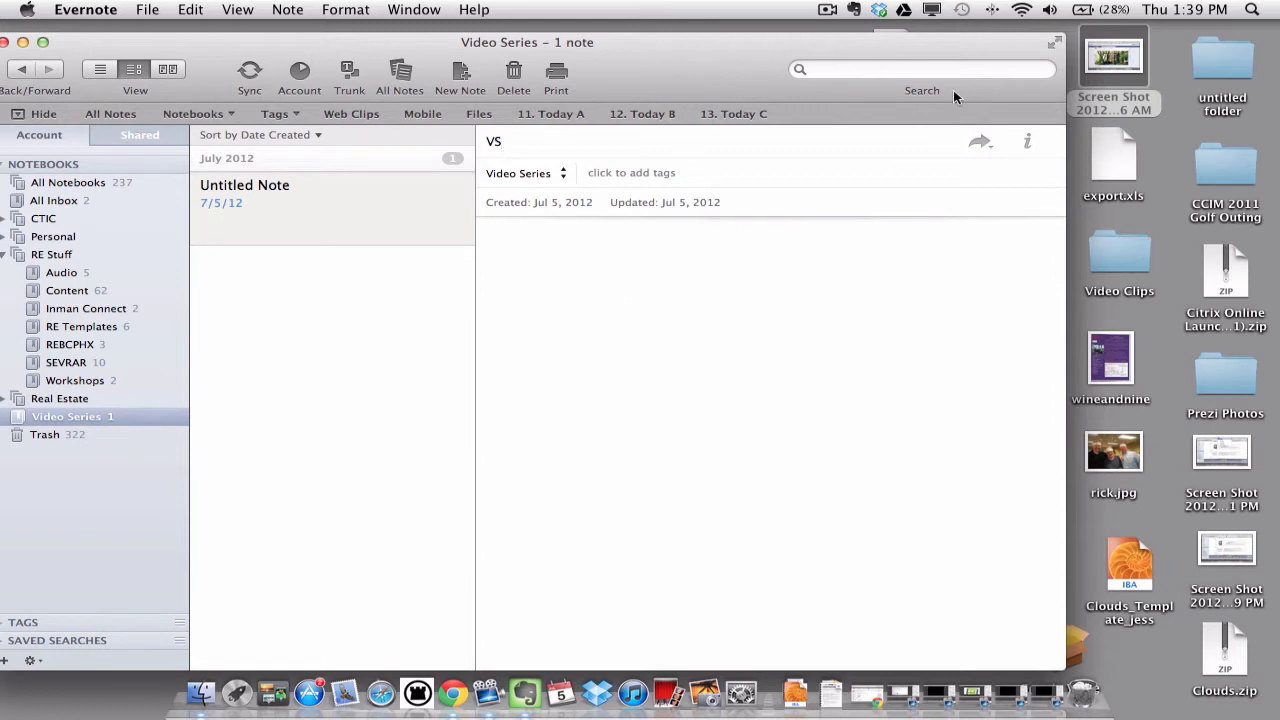
{"action": "left_click", "coordinate": [698, 248]}
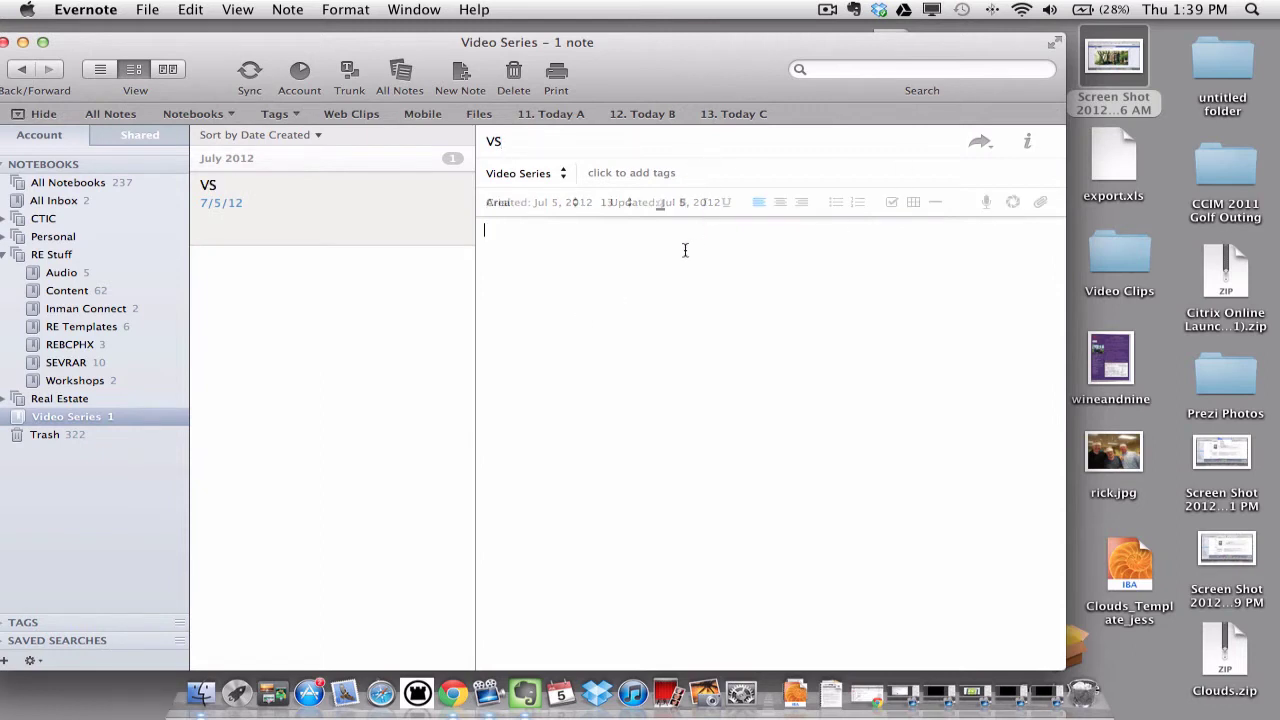
Insert a webcam photo snapshot into the VS note, delete it, and start a fresh untitled note
{"action": "left_click", "coordinate": [1012, 203]}
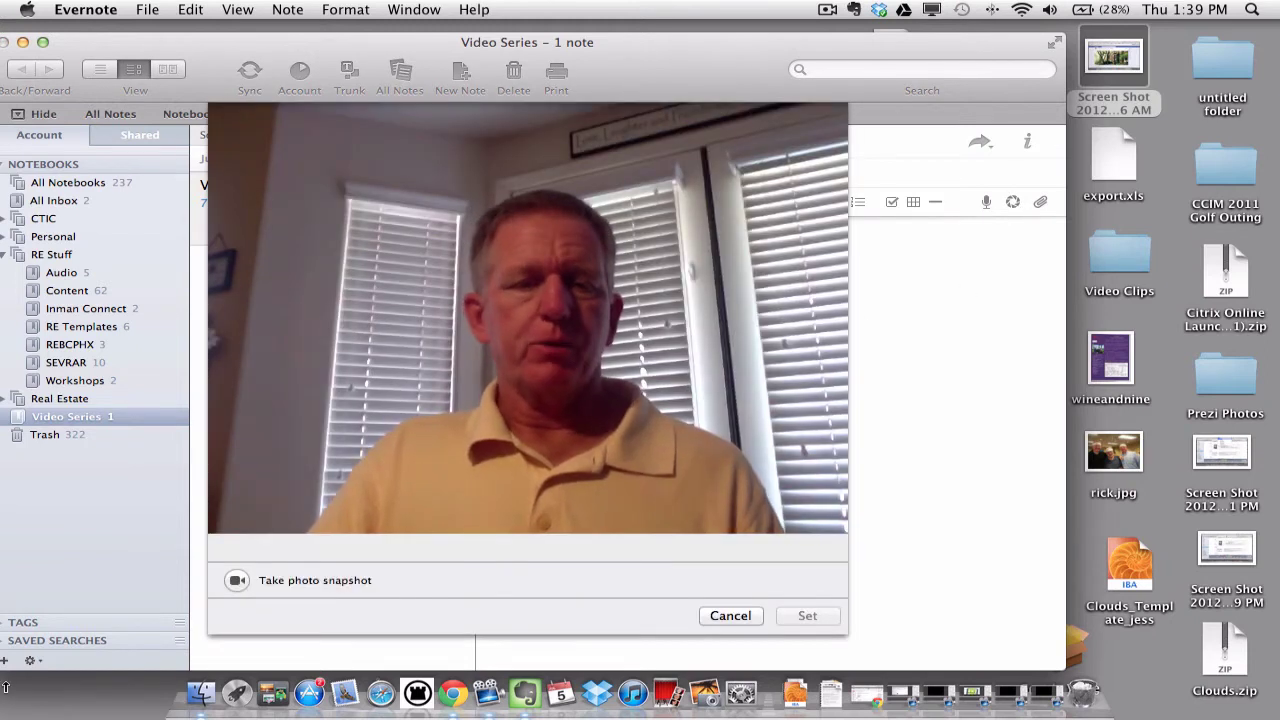
{"action": "left_click", "coordinate": [251, 581]}
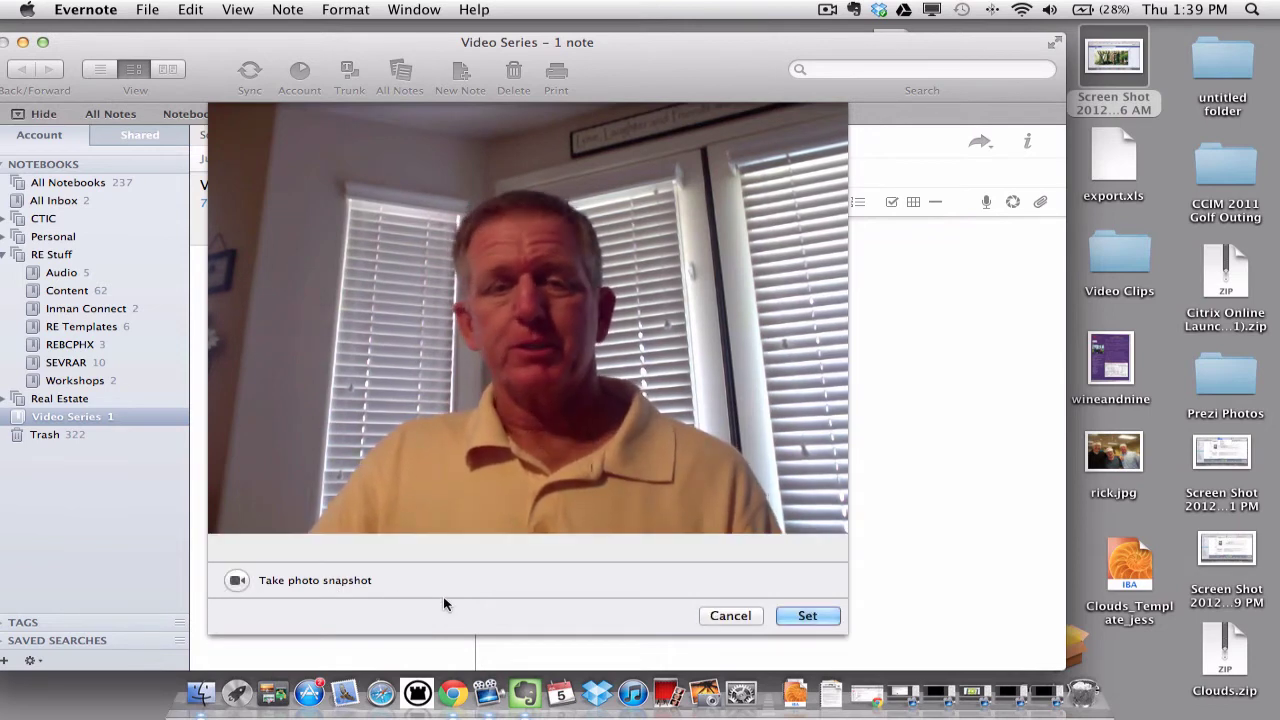
{"action": "left_click", "coordinate": [812, 616]}
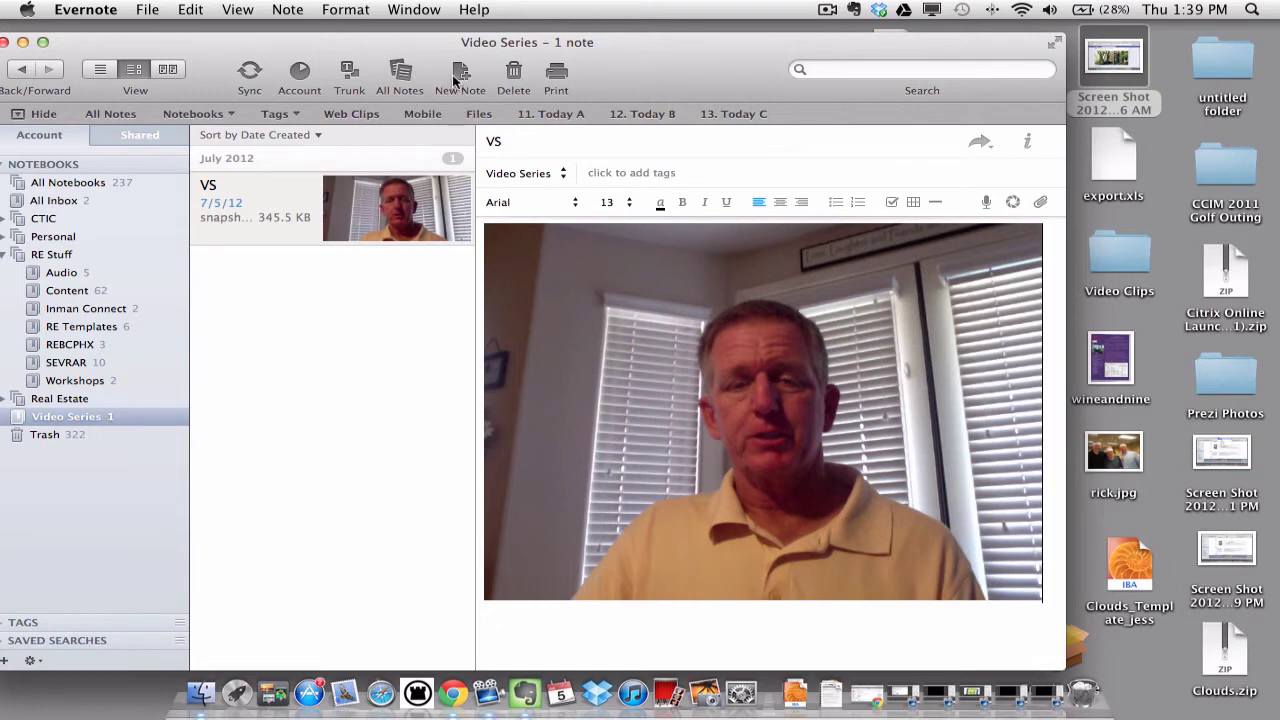
{"action": "left_click", "coordinate": [514, 74]}
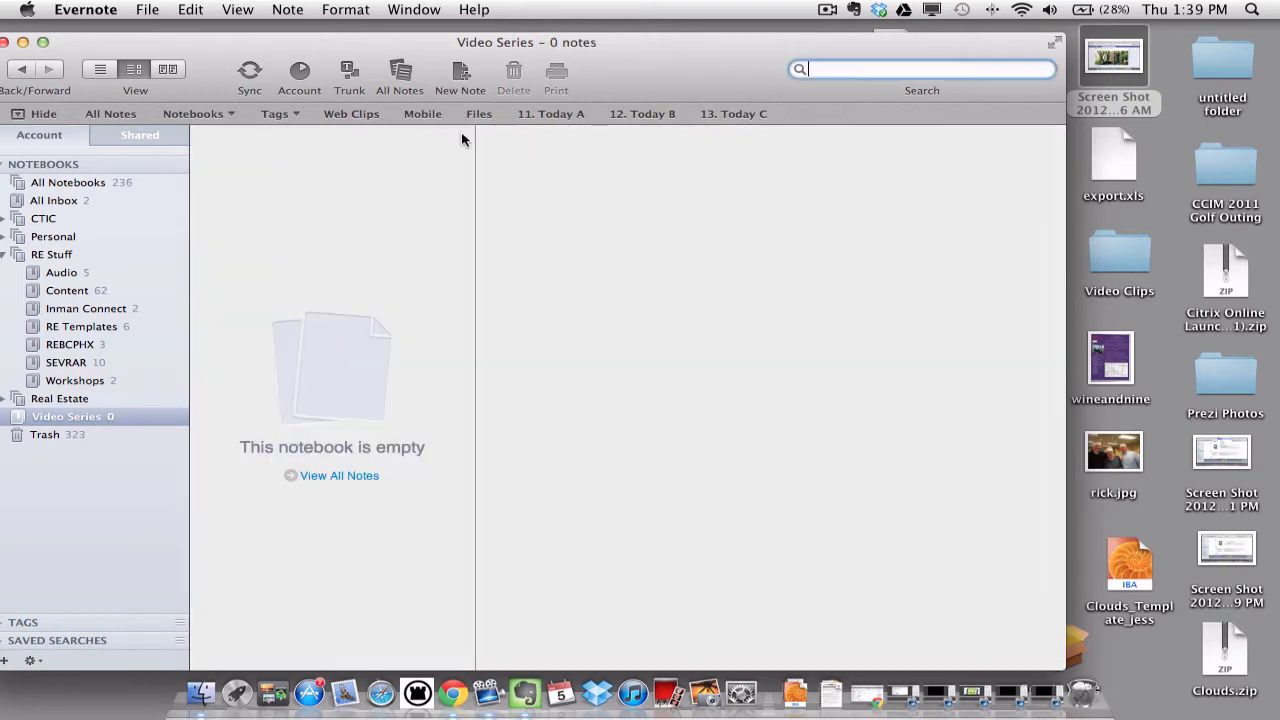
{"action": "left_click", "coordinate": [459, 86]}
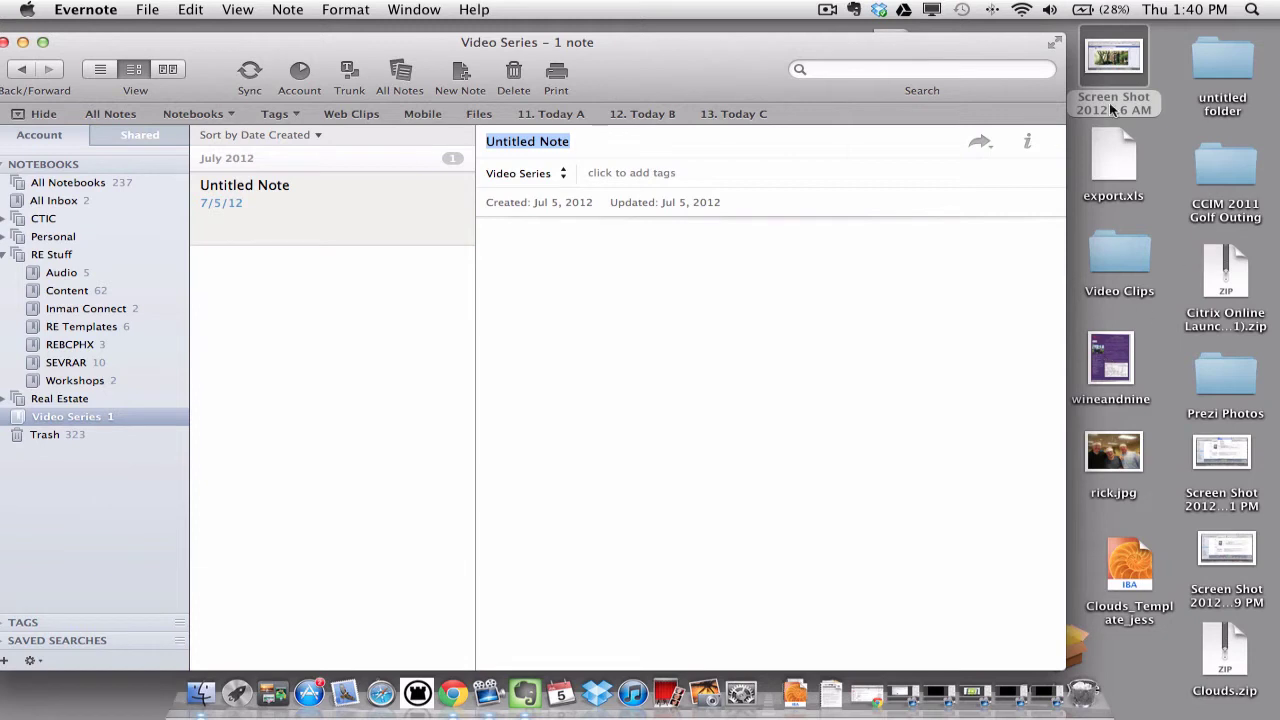
Drop the desktop screenshot into Evernote as a note filed in Video Series, then delete it
{"action": "left_click_drag", "start_coordinate": [1125, 57], "coordinate": [527, 665]}
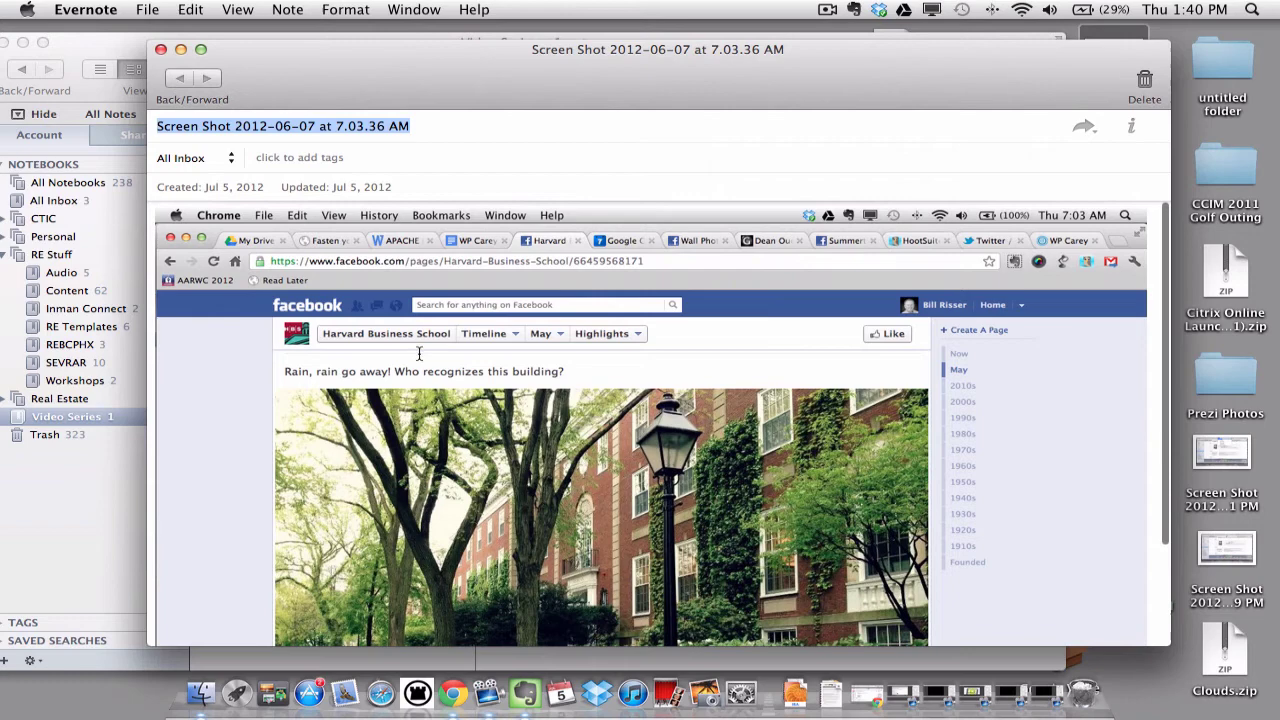
{"action": "left_click", "coordinate": [230, 158]}
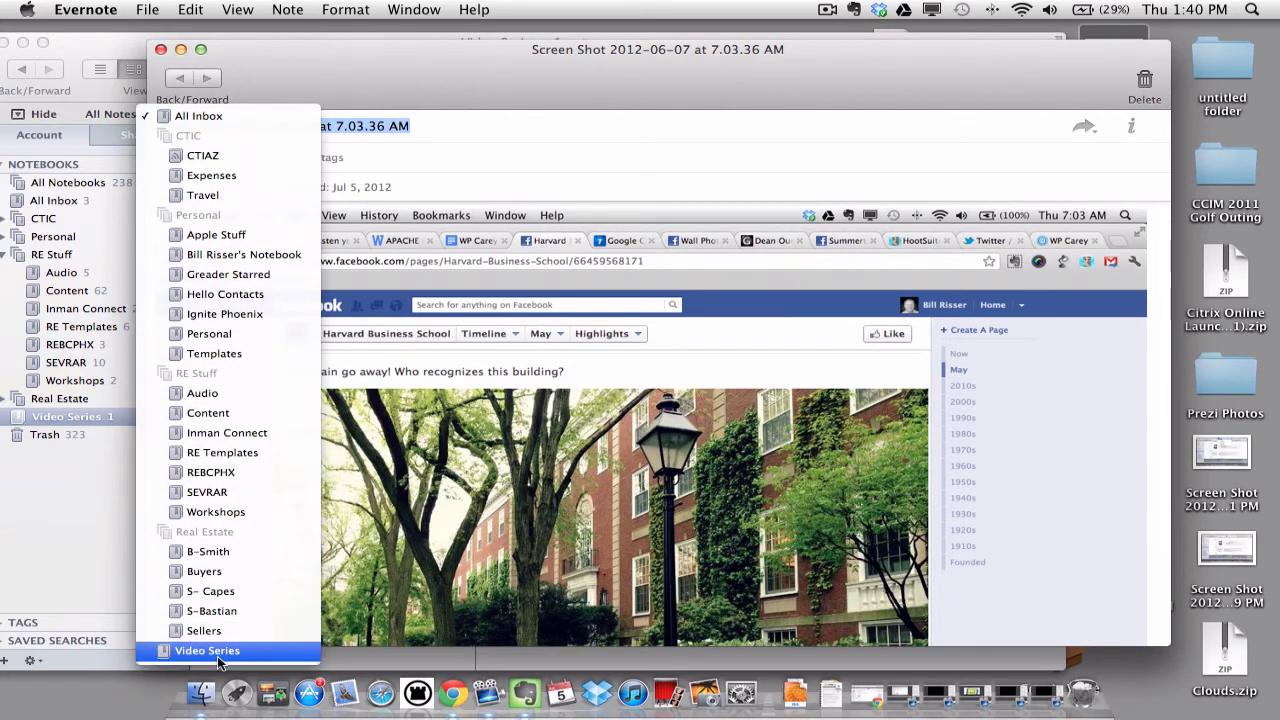
{"action": "left_click", "coordinate": [220, 651]}
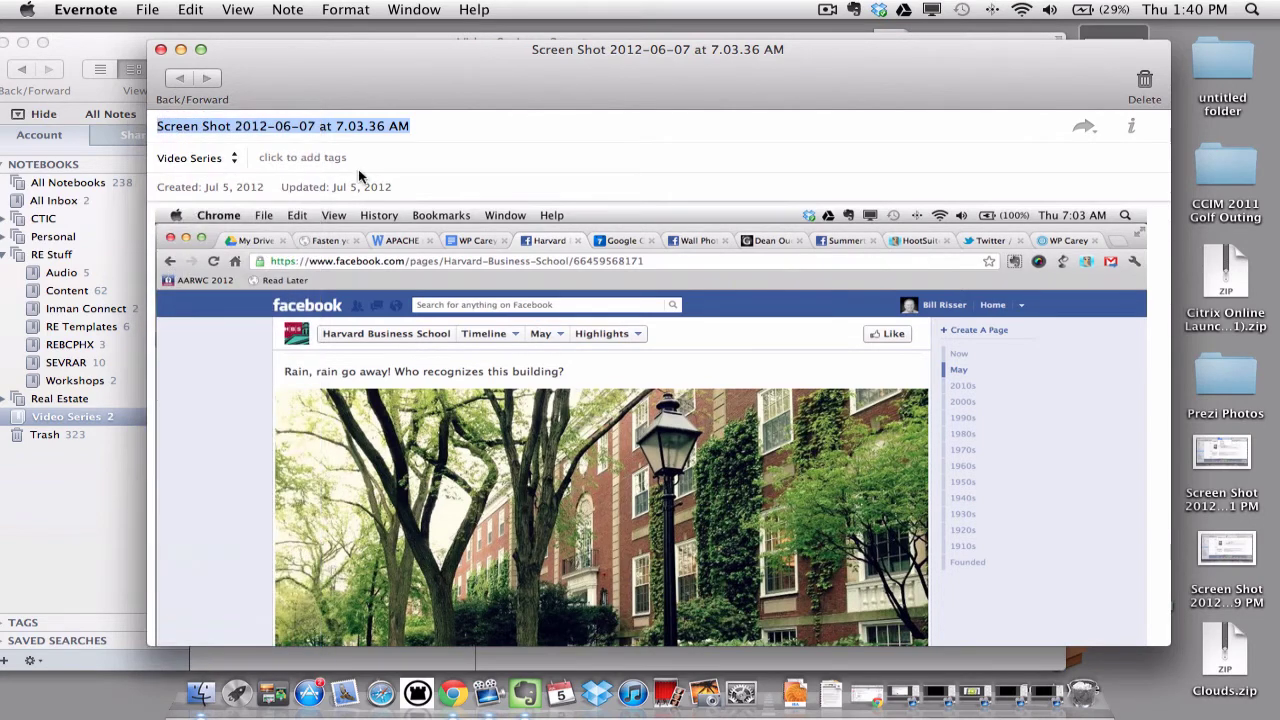
{"action": "left_click", "coordinate": [419, 125]}
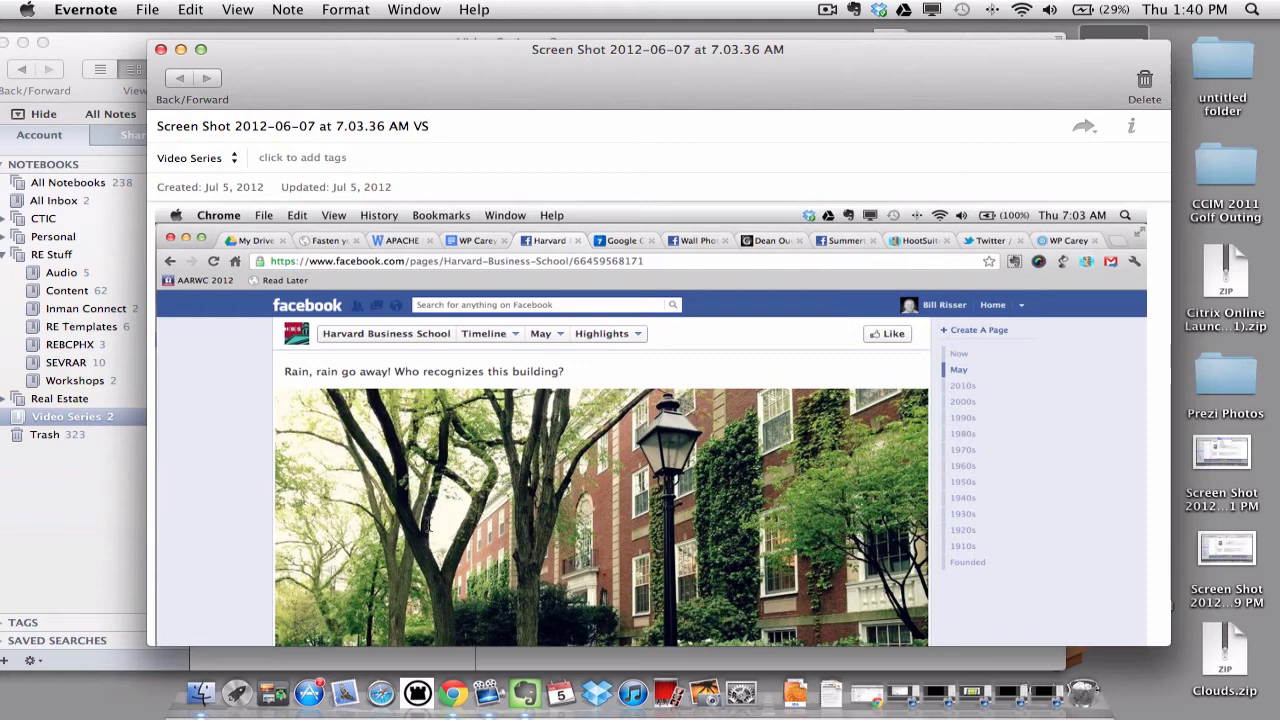
{"action": "left_click", "coordinate": [1145, 85]}
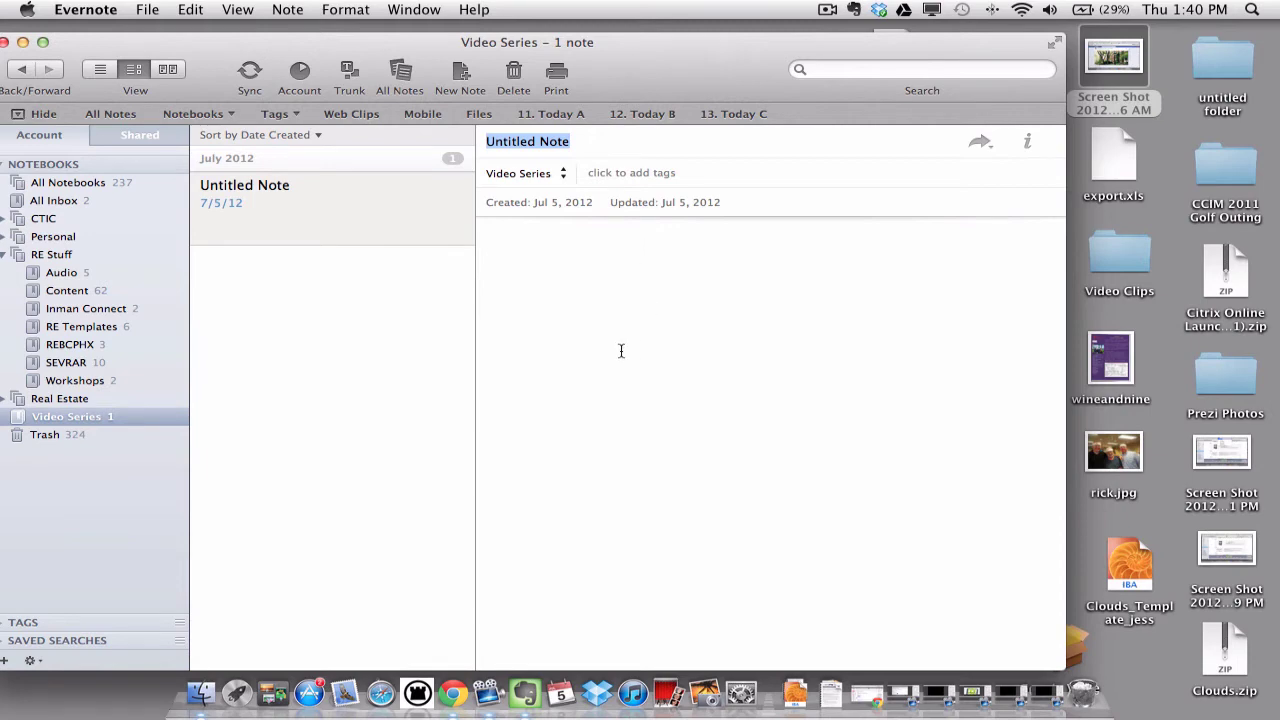
Forward the 'Thank you' Gmail message in Chrome to the Evernote account address
{"action": "left_click", "coordinate": [453, 693]}
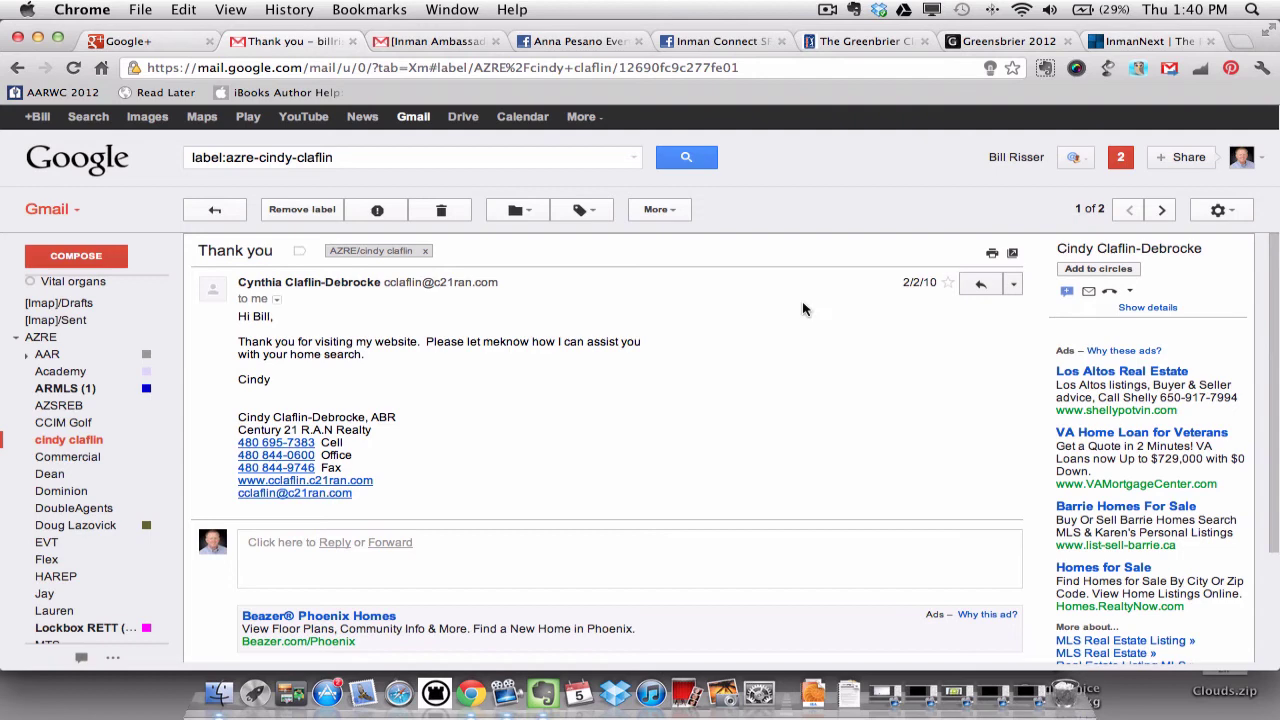
{"action": "left_click", "coordinate": [1013, 286]}
{"action": "left_click", "coordinate": [880, 324]}
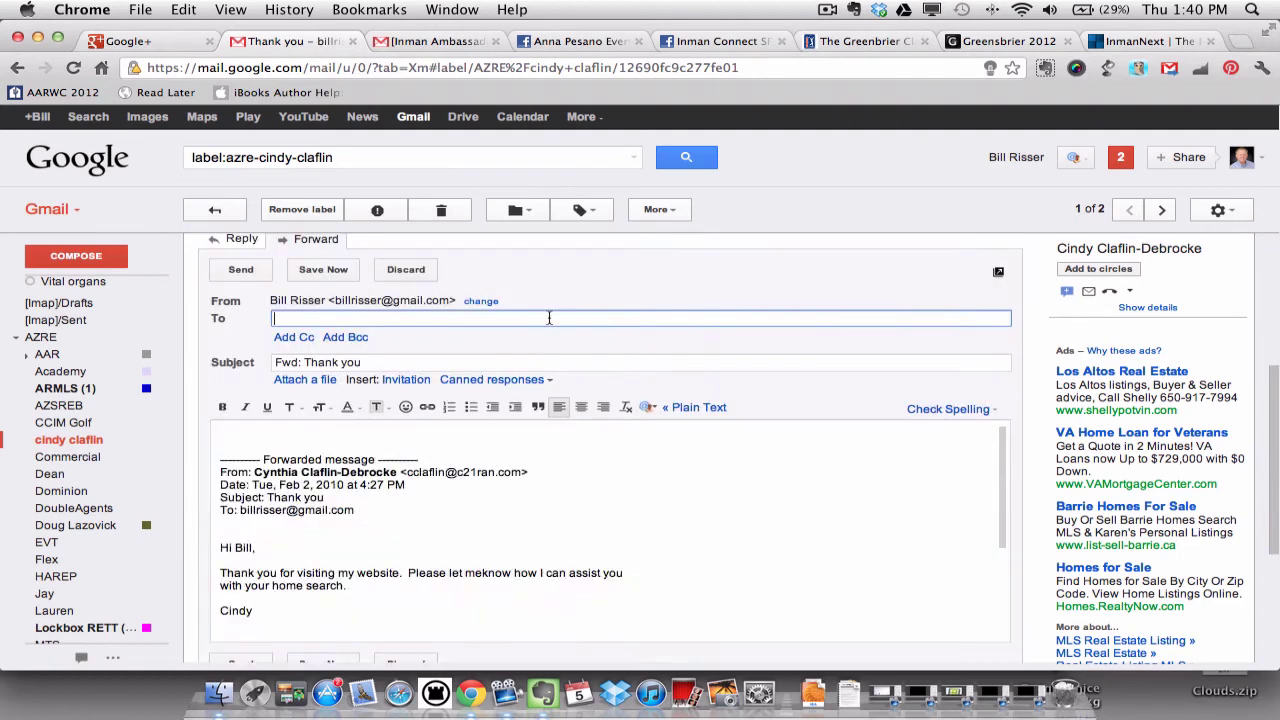
{"action": "type", "text": "ev"}
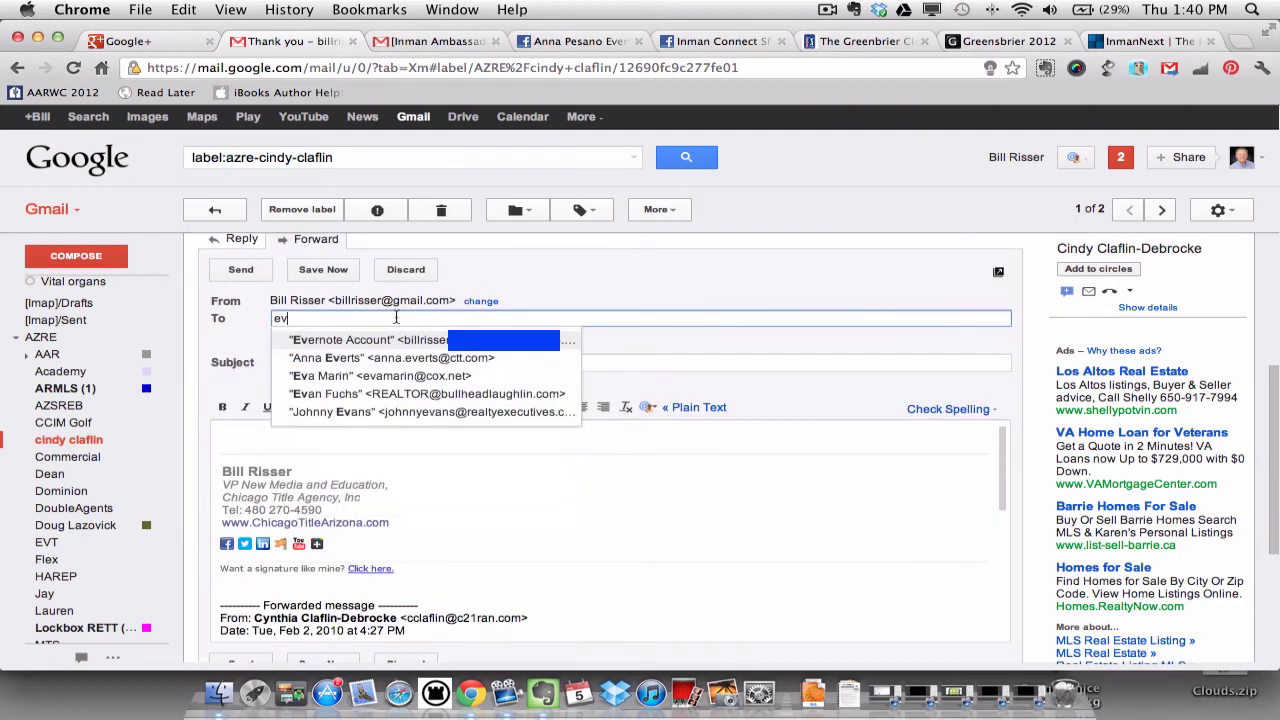
{"action": "left_click", "coordinate": [381, 343]}
{"action": "left_click", "coordinate": [241, 270]}
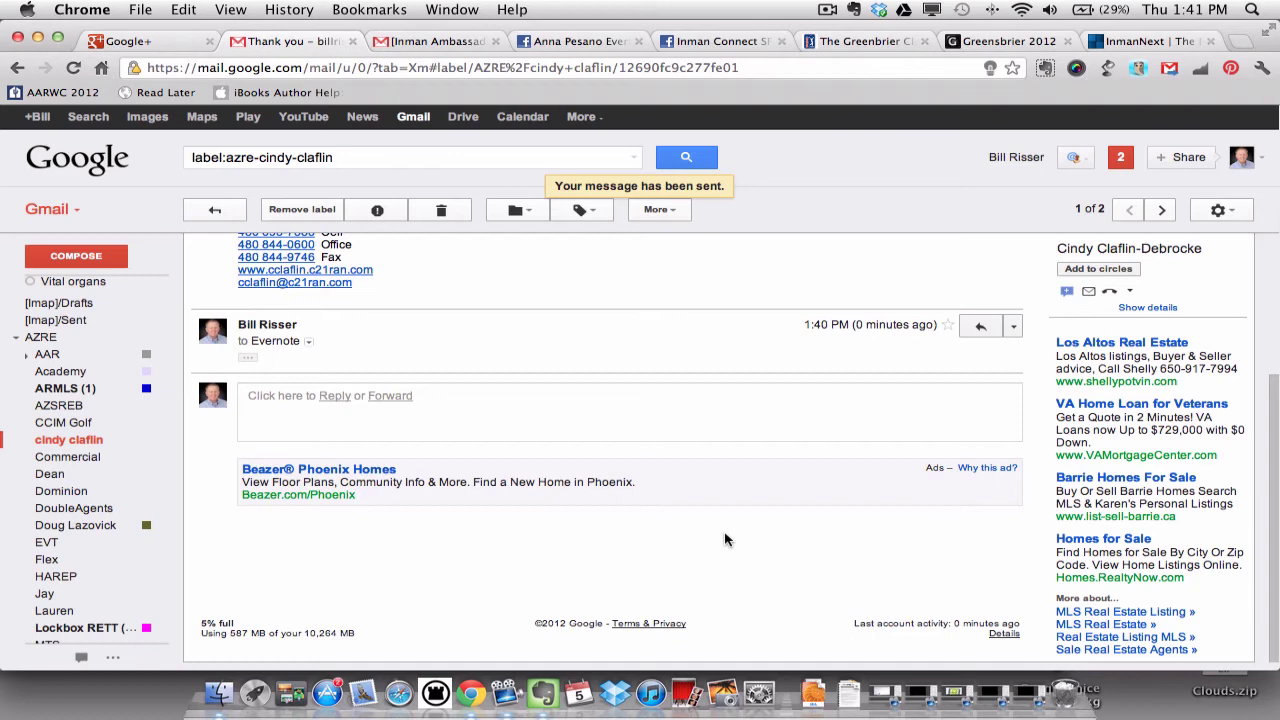
{"action": "left_click", "coordinate": [535, 680]}
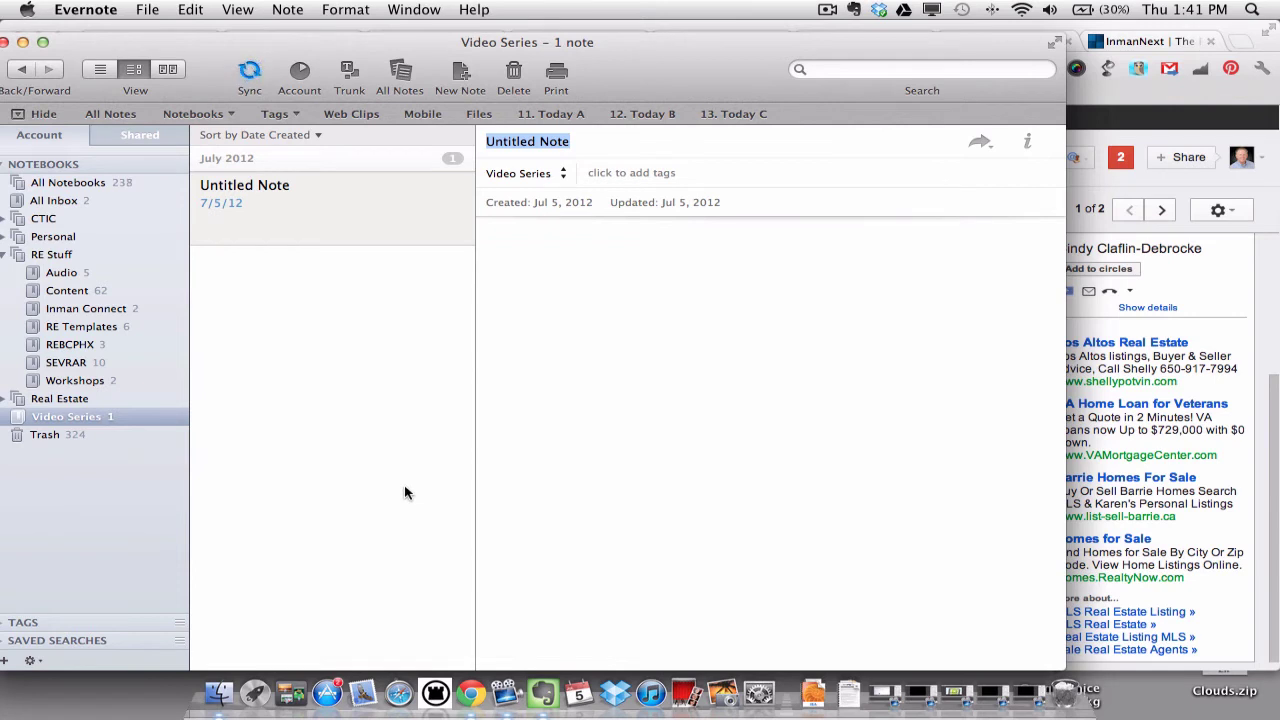
Move the 'Fwd: Thank you' note from the Inbox into Video Series and browse its two notes
{"action": "left_click", "coordinate": [50, 200]}
{"action": "left_click", "coordinate": [303, 210]}
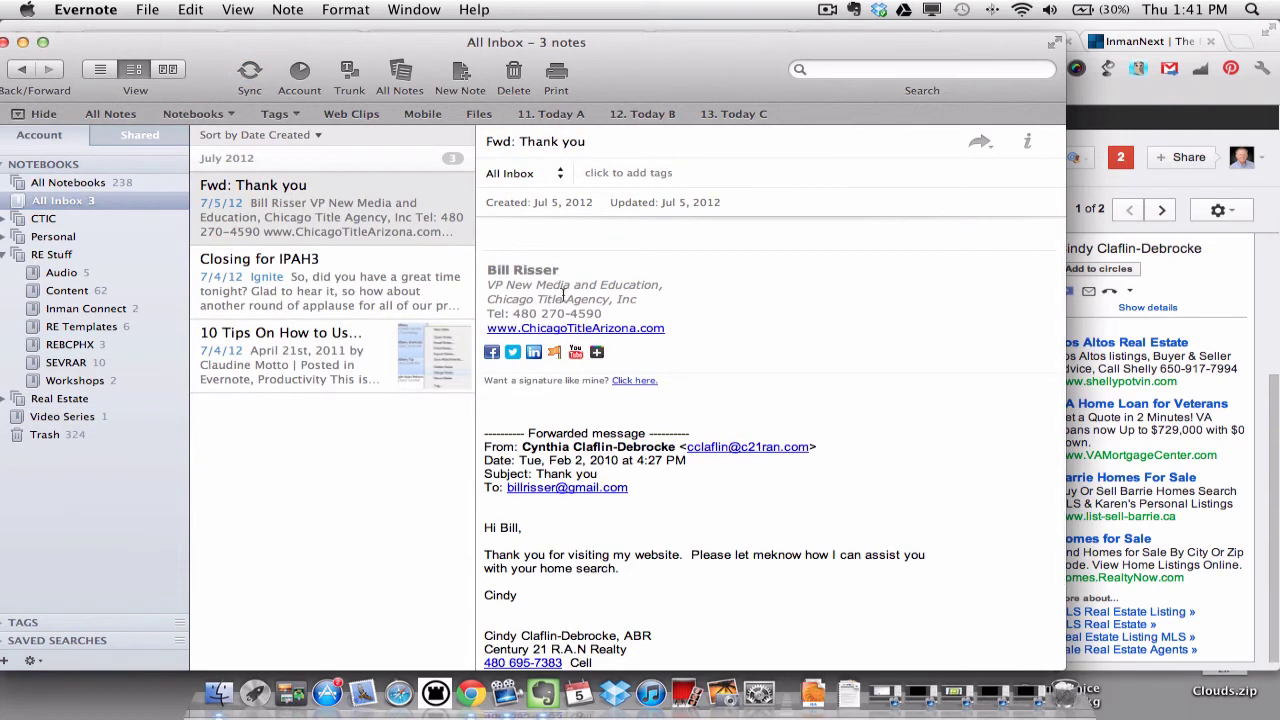
{"action": "left_click", "coordinate": [558, 174]}
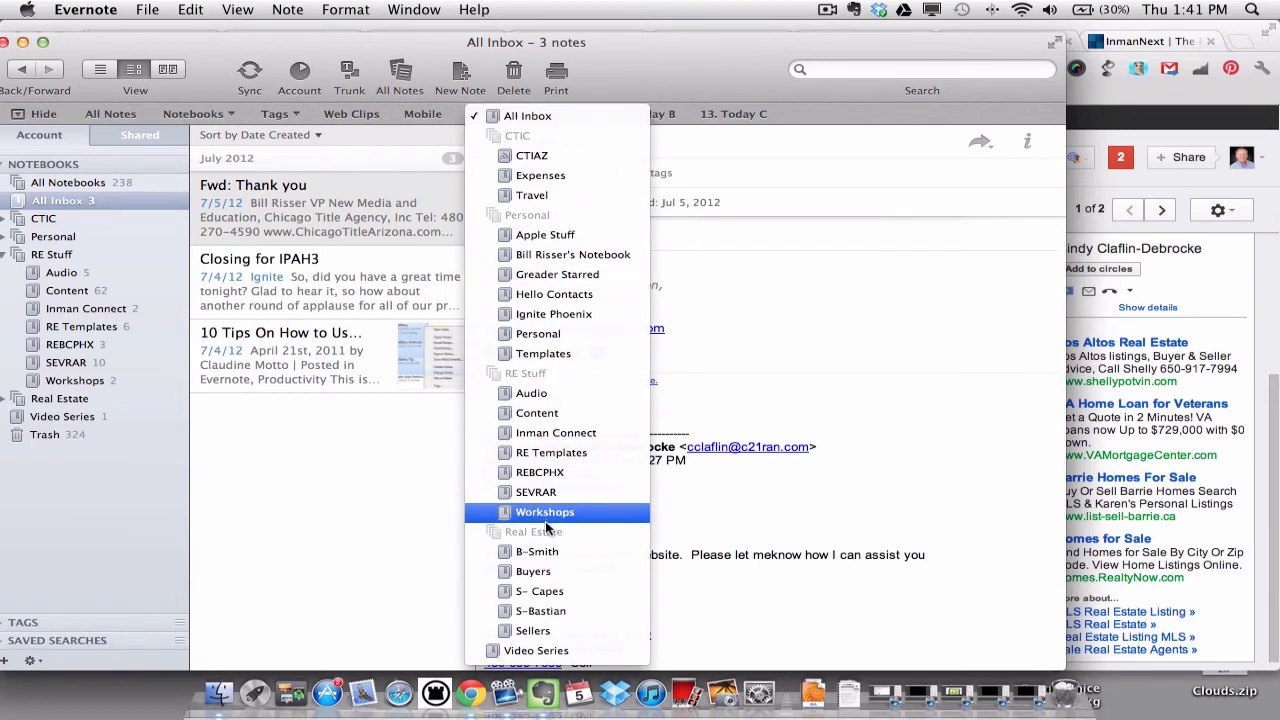
{"action": "left_click", "coordinate": [536, 651]}
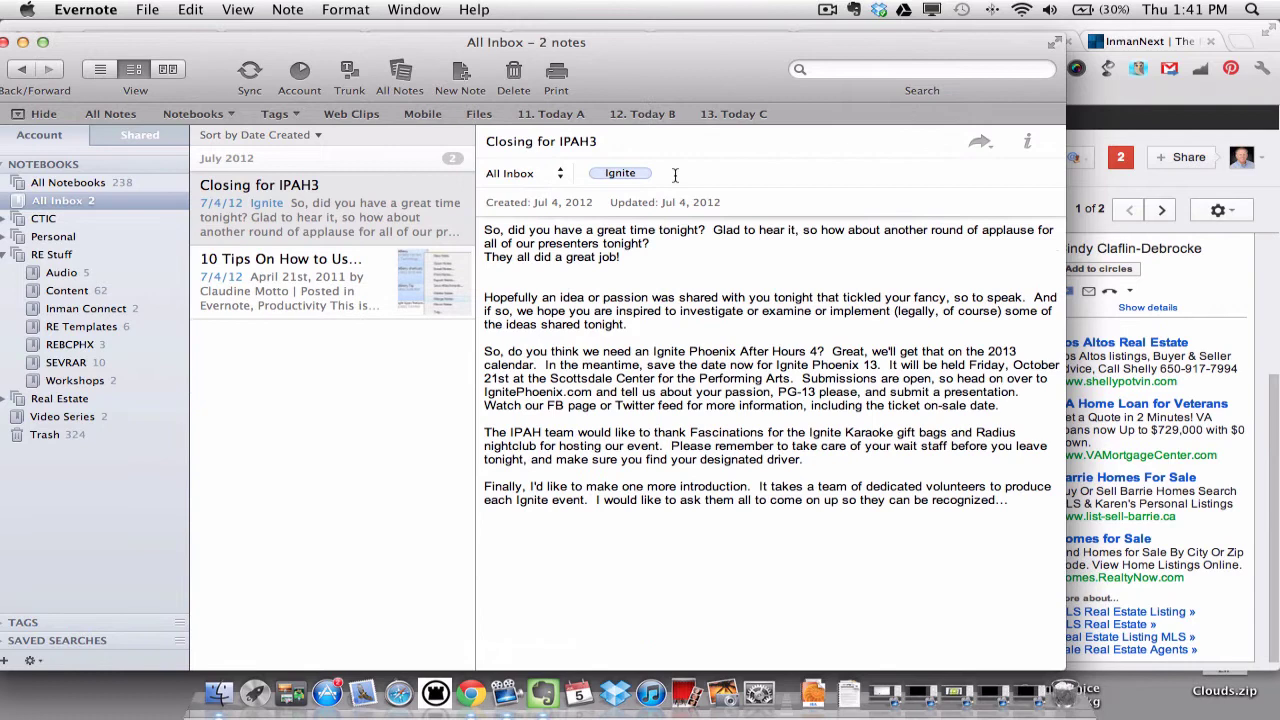
{"action": "left_click", "coordinate": [50, 416]}
{"action": "left_click", "coordinate": [304, 267]}
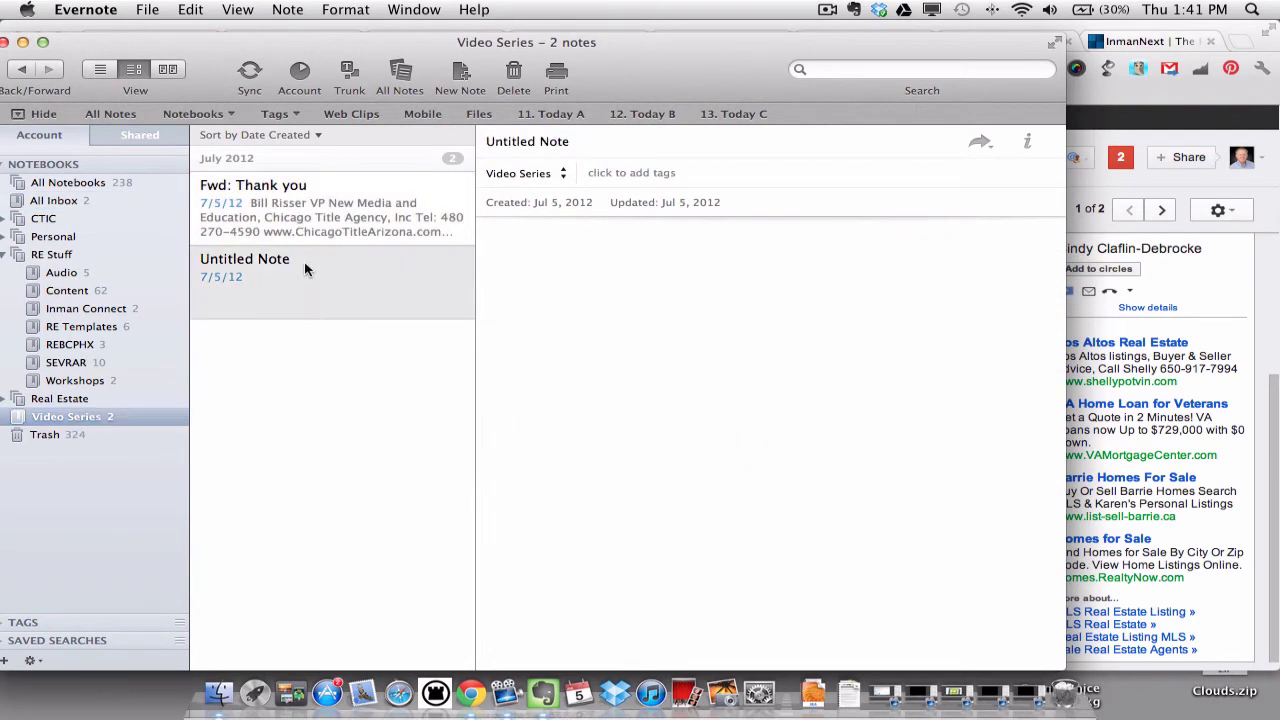
{"action": "left_click", "coordinate": [320, 214]}
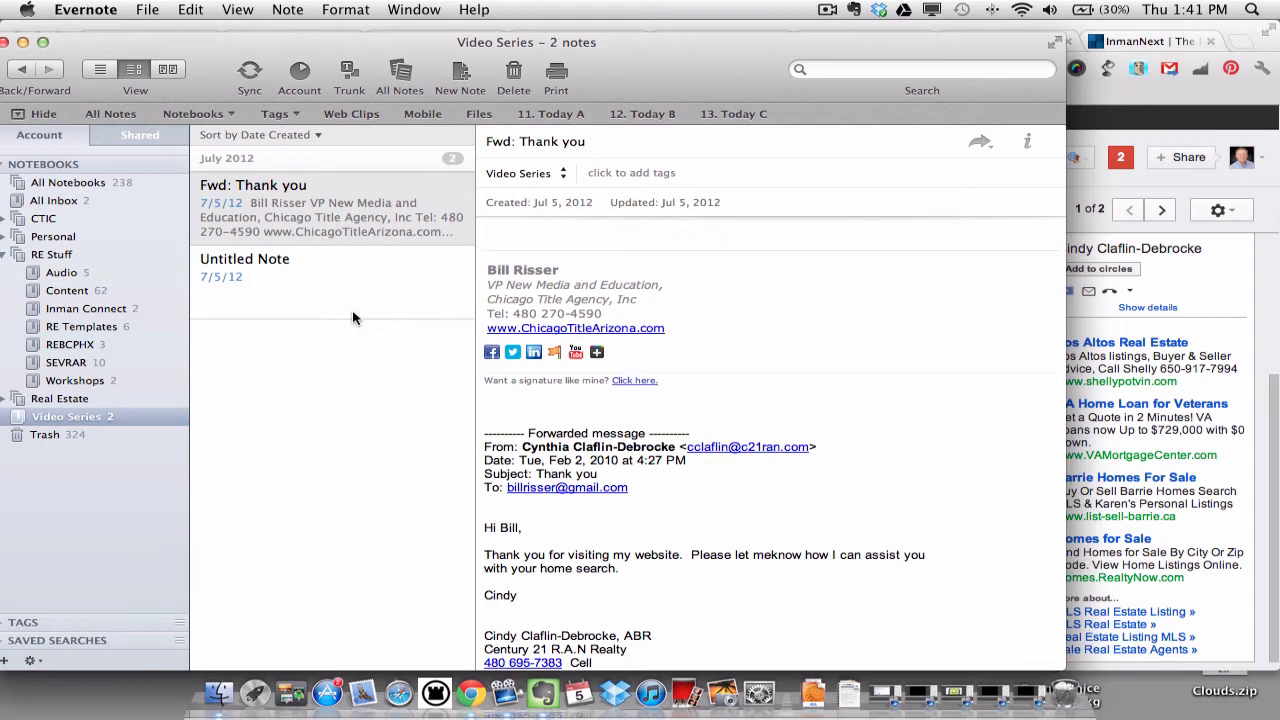
Show the InmanNext article 'The Reason I Attend Real Estate Connect' in Chrome, dismissing its Share pop-up
{"action": "left_click", "coordinate": [468, 684]}
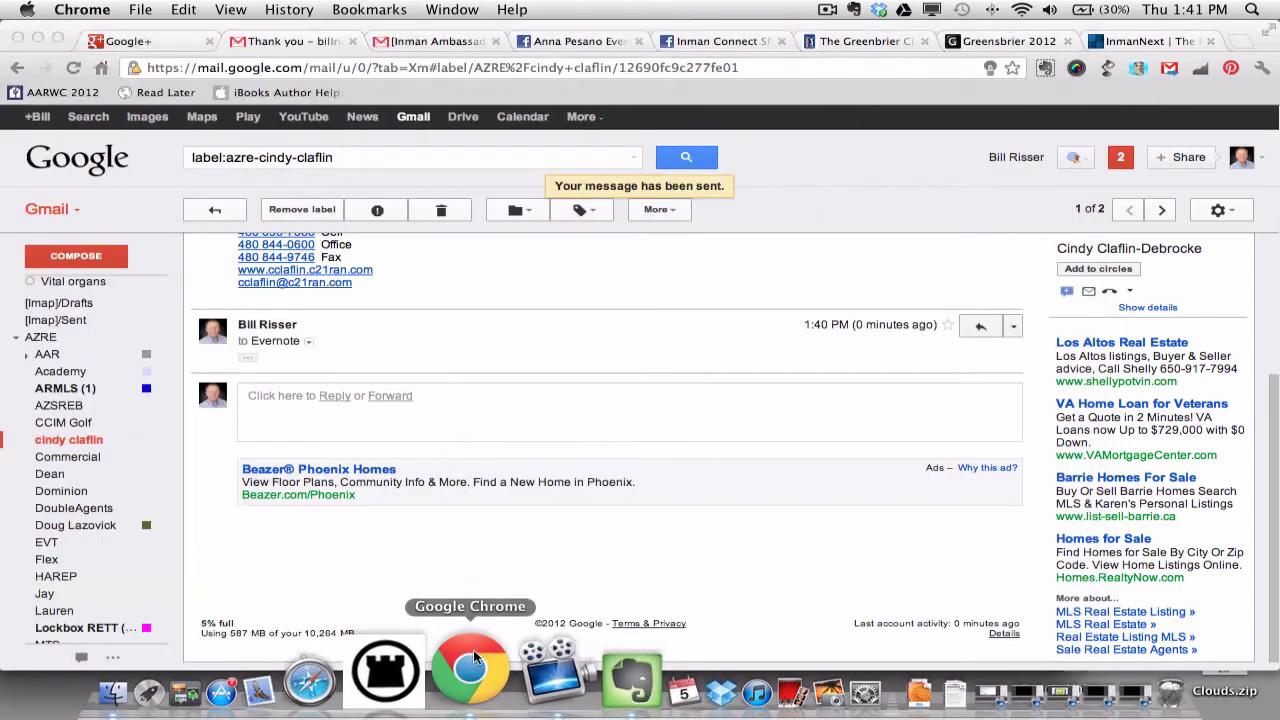
{"action": "left_click", "coordinate": [1128, 42]}
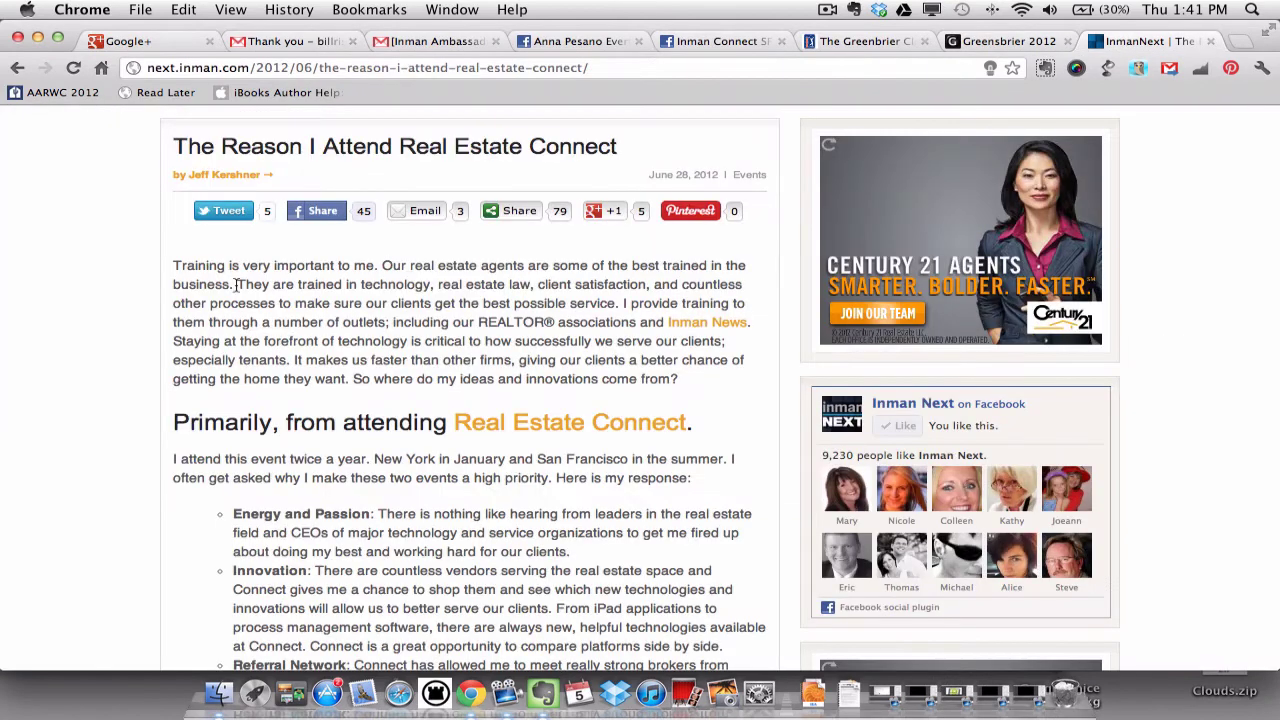
{"action": "scroll", "coordinate": [160, 280], "scroll_direction": "up", "scroll_amount": 3}
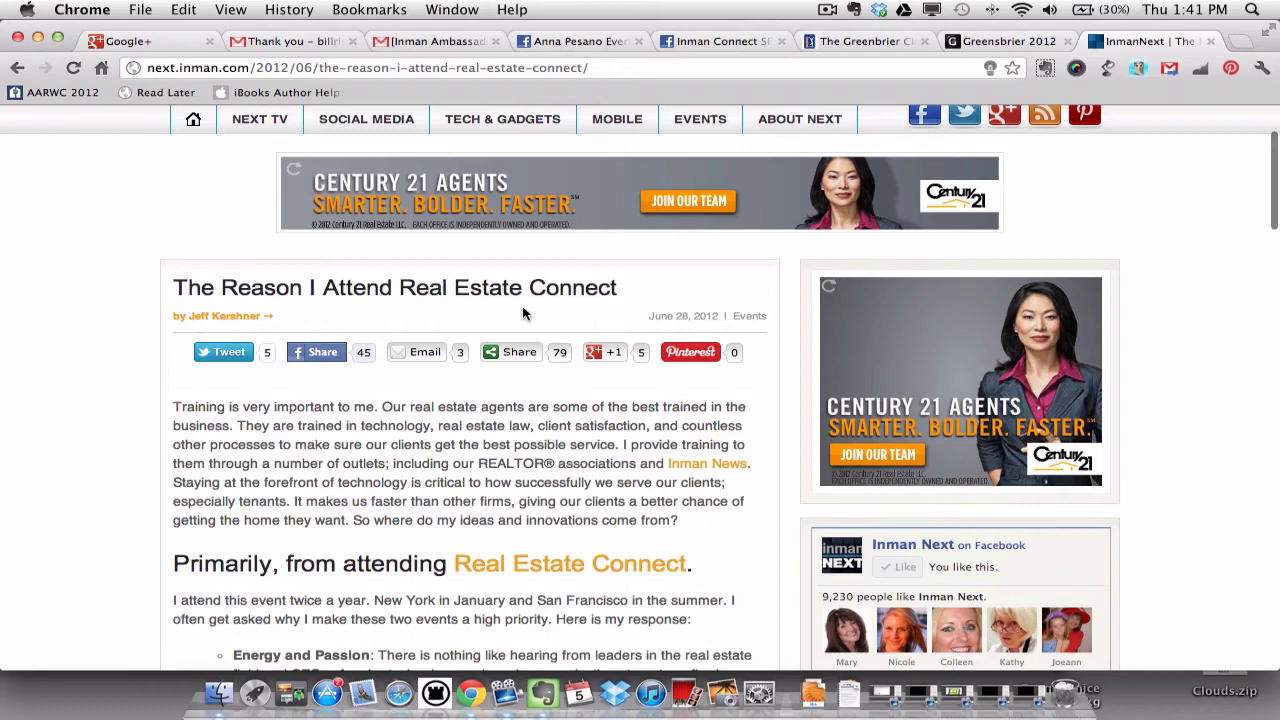
{"action": "left_click", "coordinate": [568, 366]}
{"action": "left_click", "coordinate": [846, 134]}
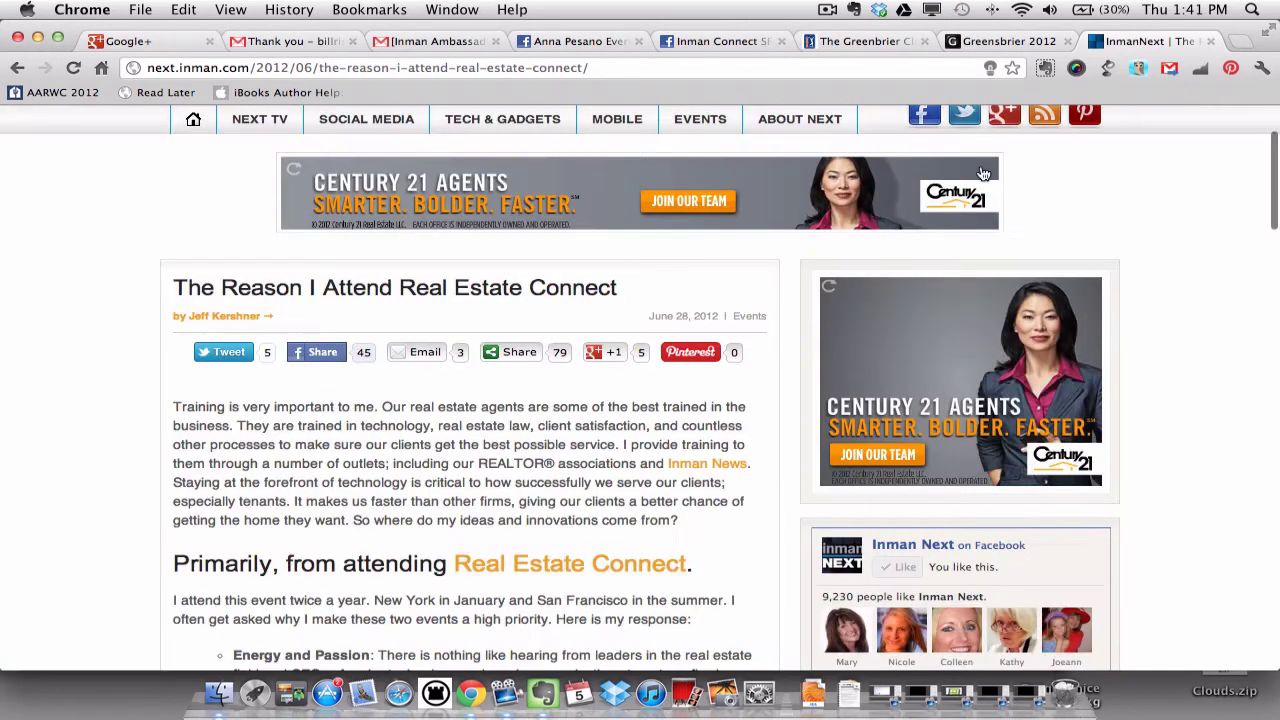
Start a Web Clipper clip, trying Full Page and URL before settling on Article
{"action": "left_click", "coordinate": [1044, 72]}
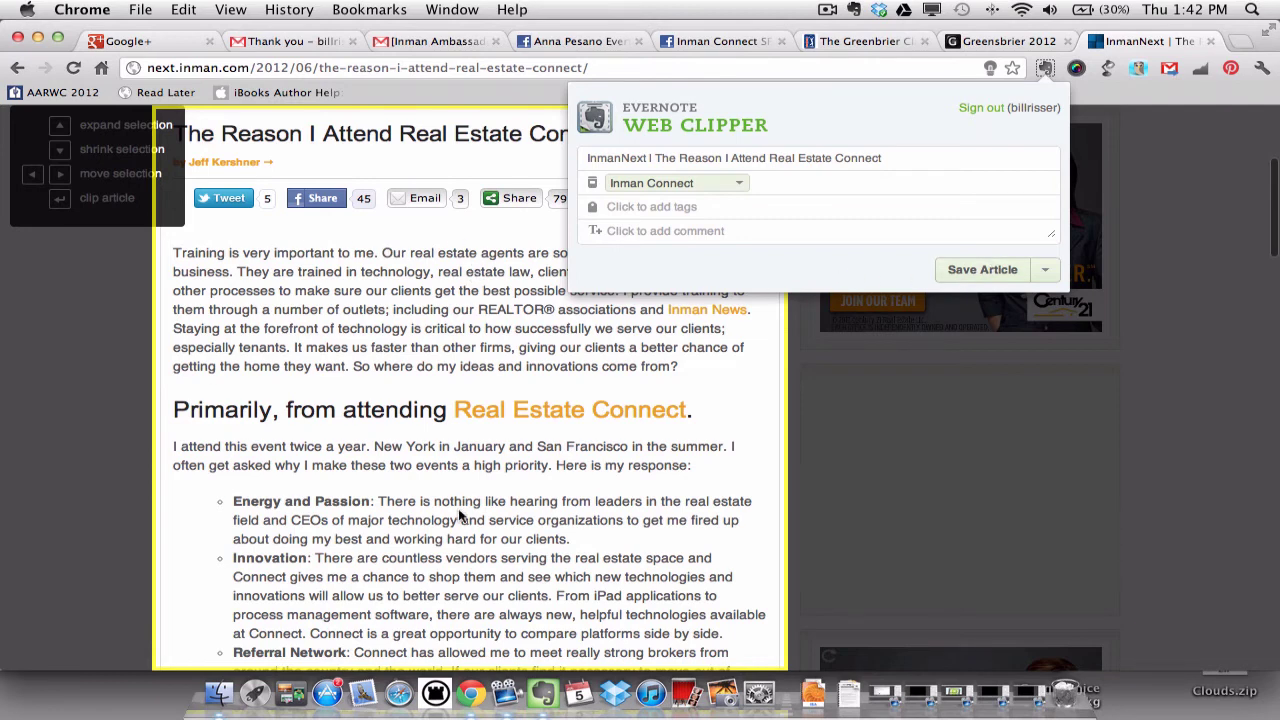
{"action": "left_click", "coordinate": [1044, 270]}
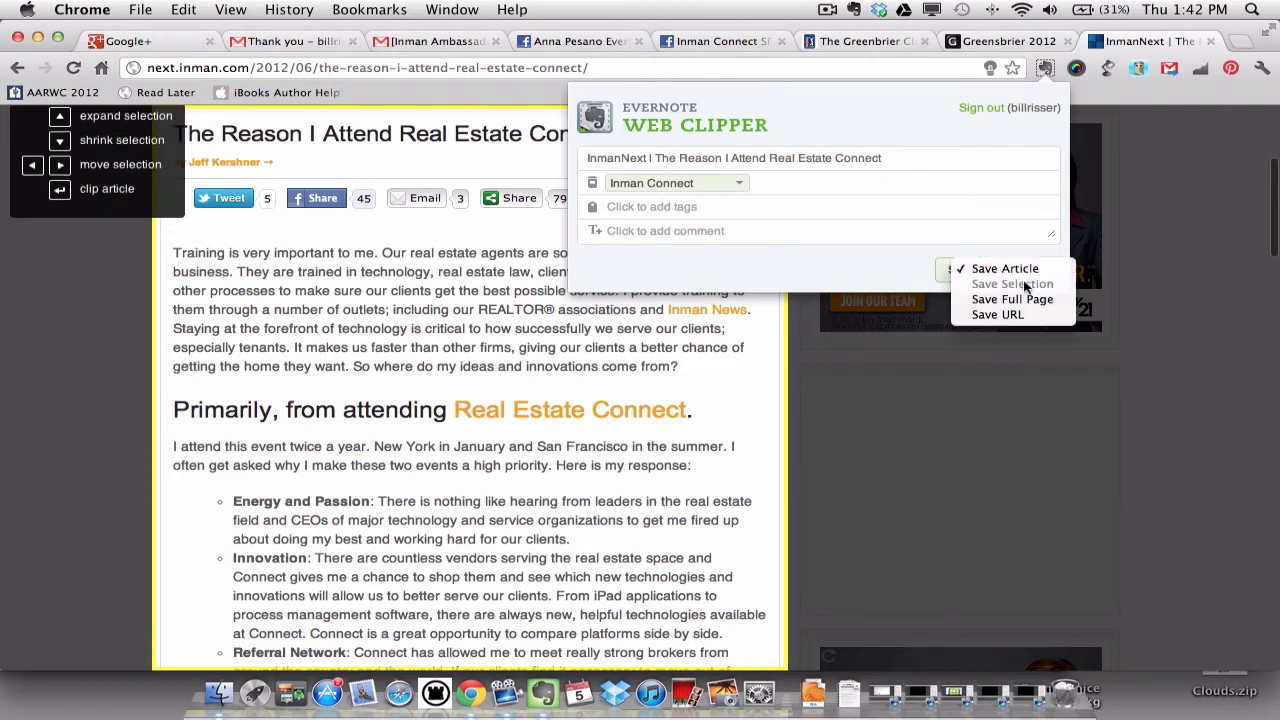
{"action": "left_click", "coordinate": [1014, 300]}
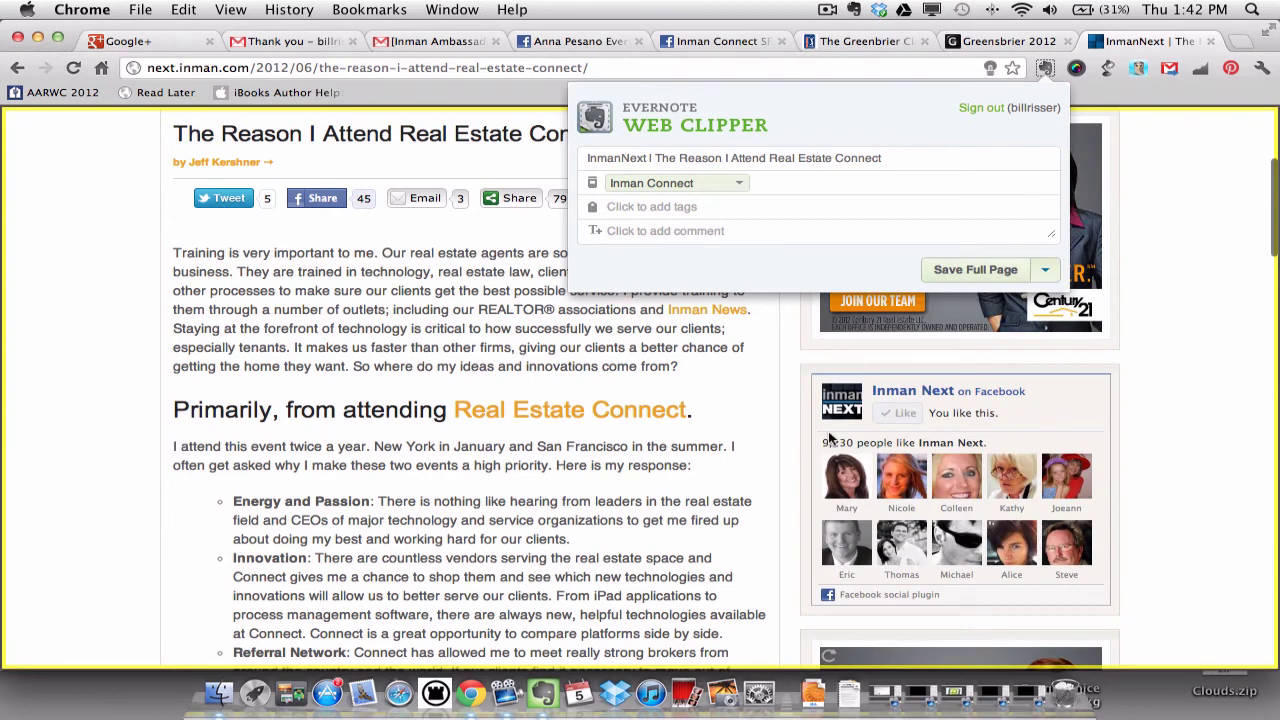
{"action": "left_click", "coordinate": [1044, 270]}
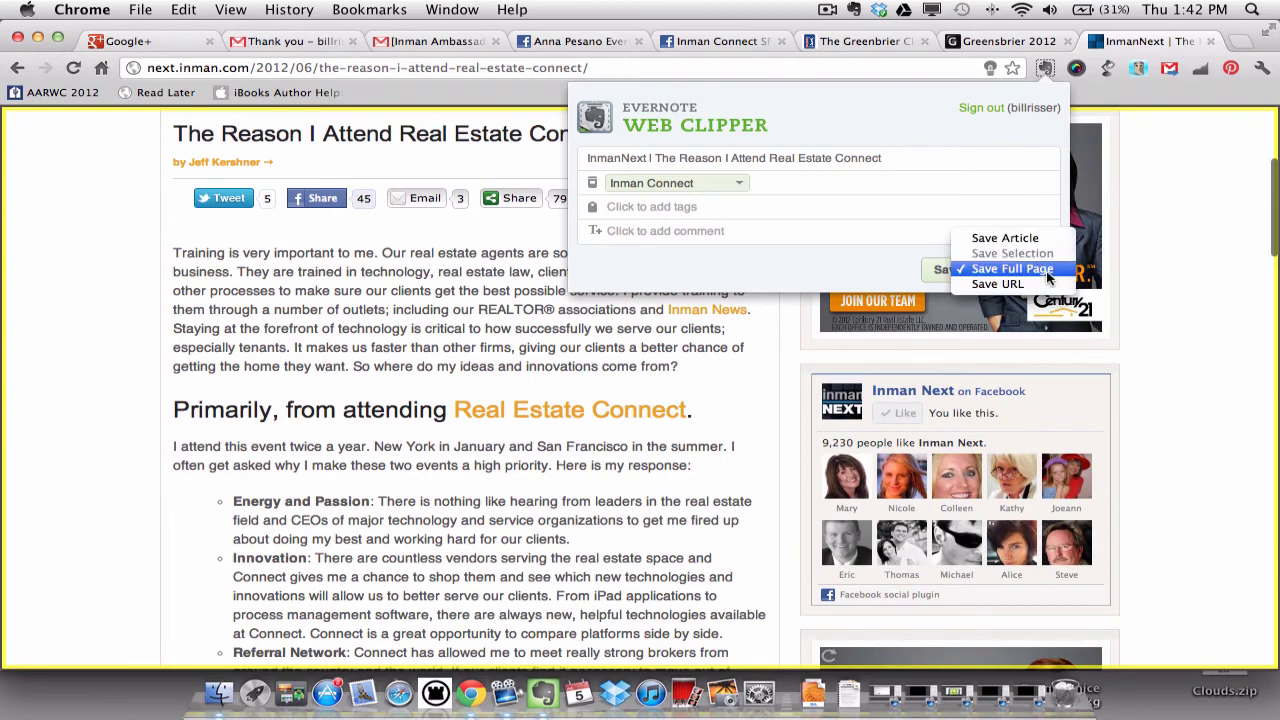
{"action": "left_click", "coordinate": [986, 288]}
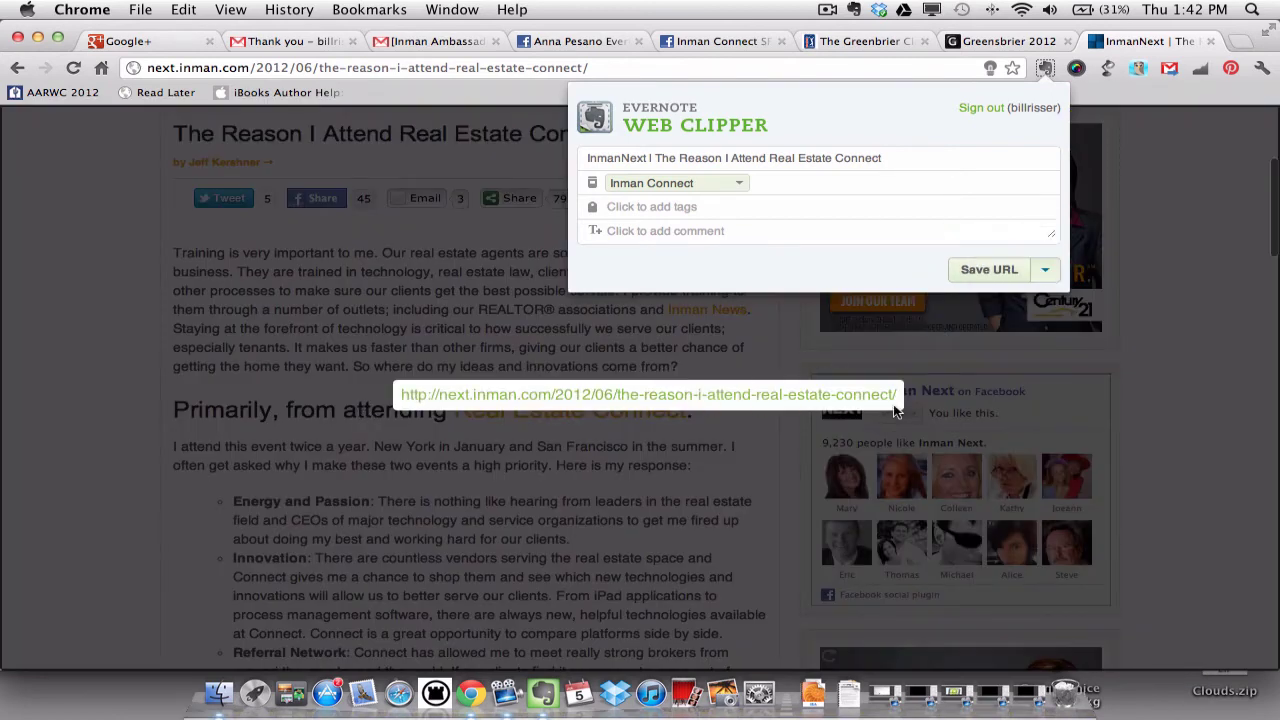
{"action": "left_click", "coordinate": [1044, 270]}
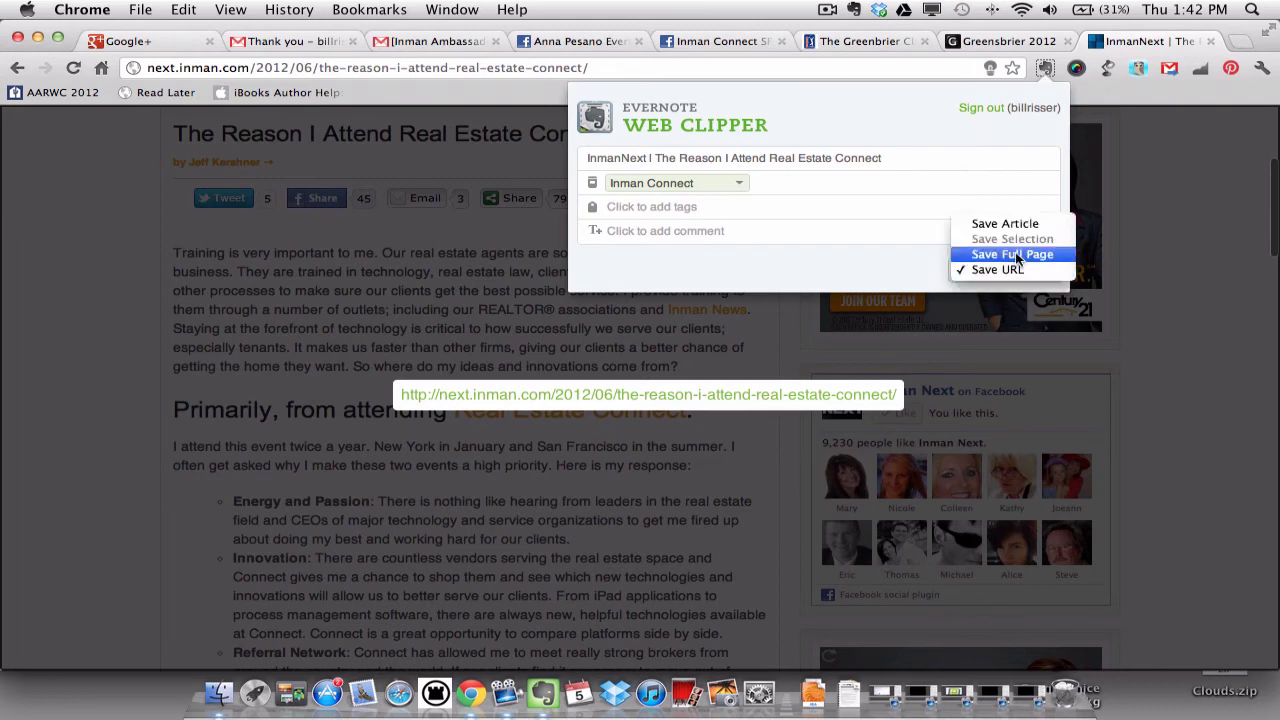
{"action": "left_click", "coordinate": [1006, 224]}
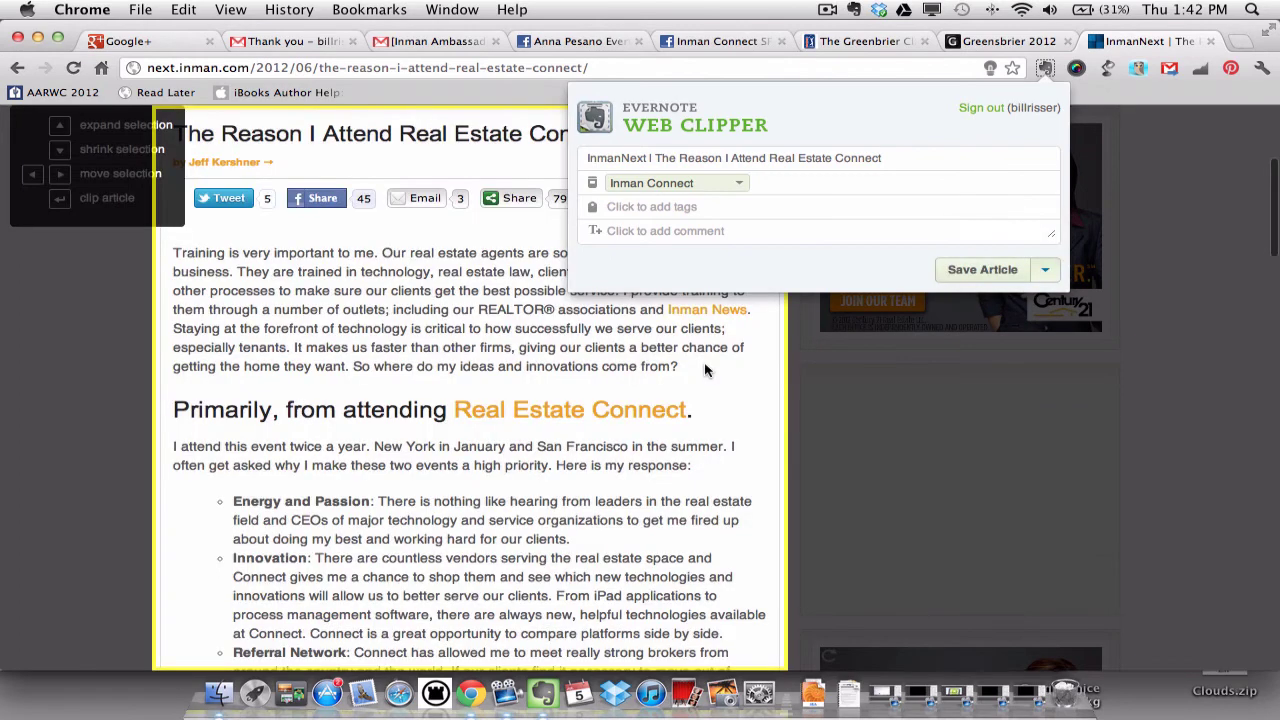
Save the article clip to the Video Series notebook and close the confirmation panel
{"action": "left_click", "coordinate": [738, 186]}
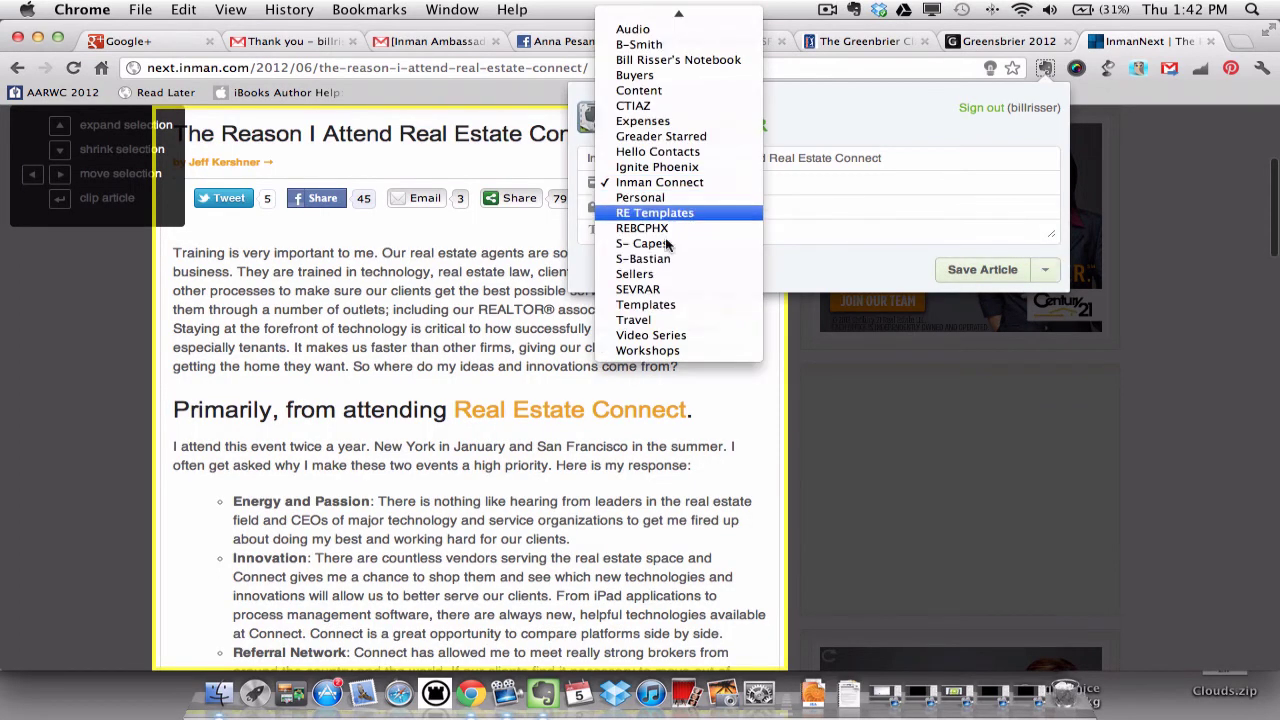
{"action": "left_click", "coordinate": [655, 337]}
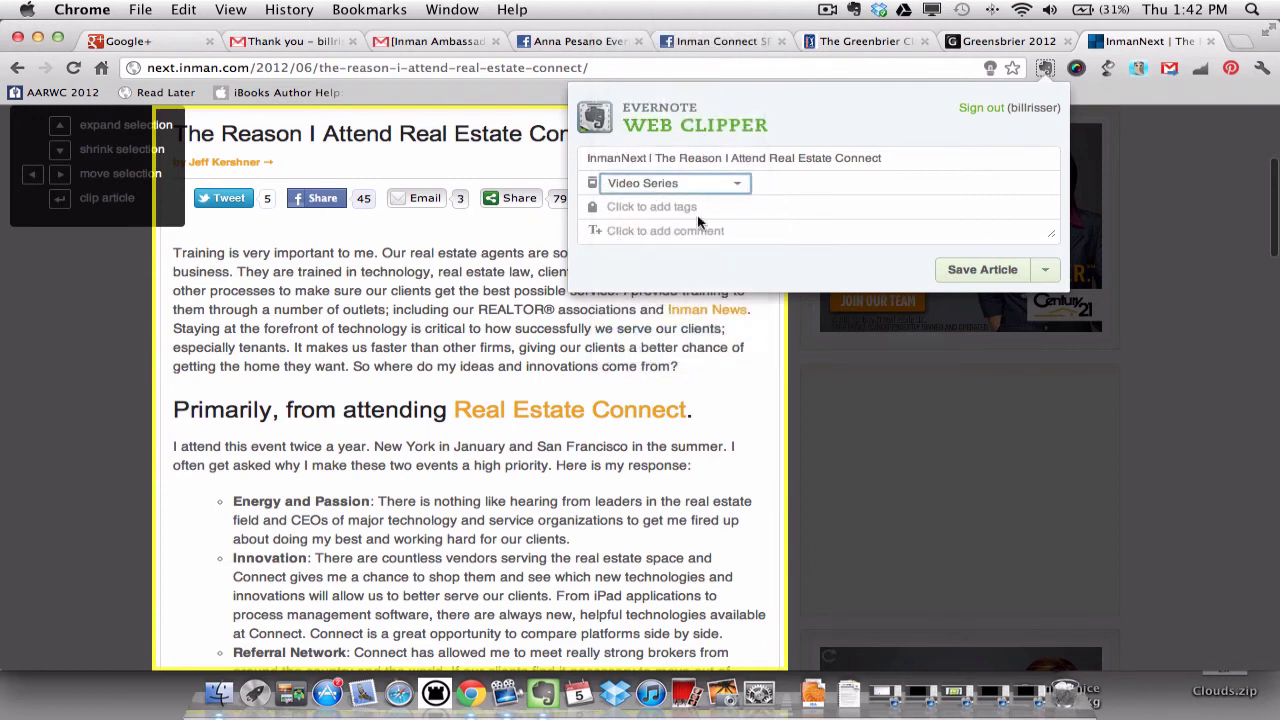
{"action": "left_click", "coordinate": [983, 267]}
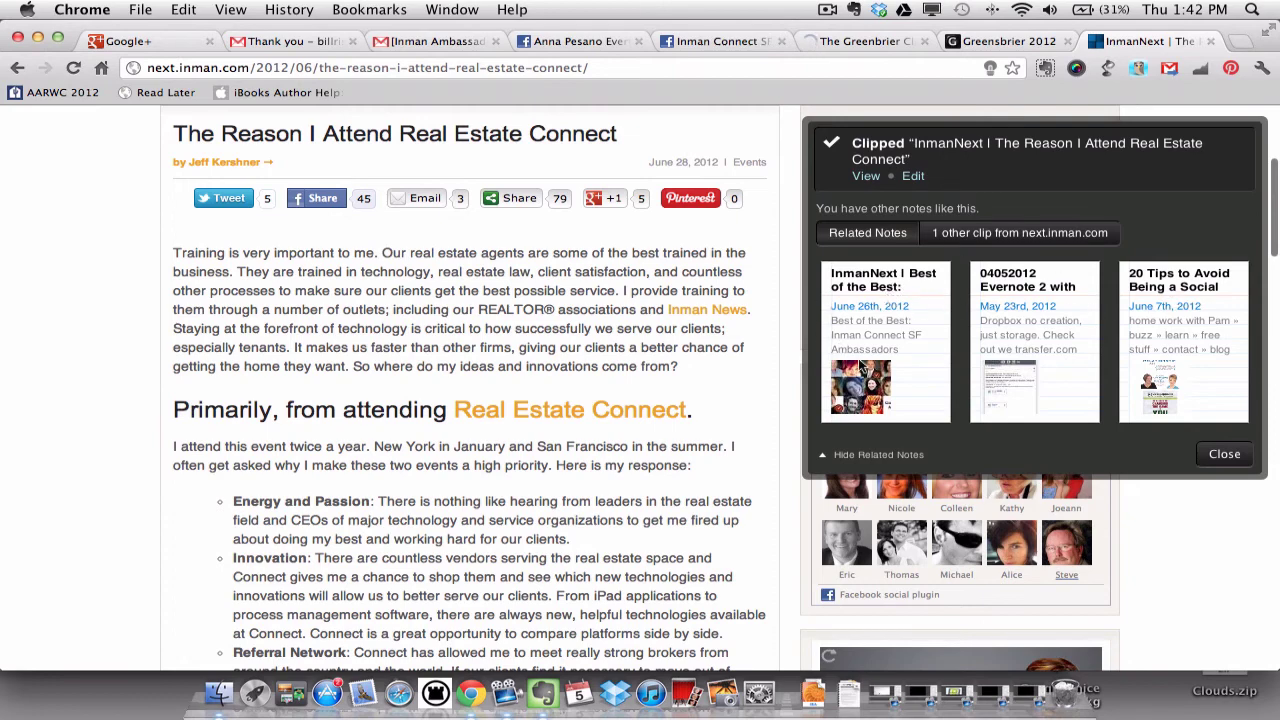
{"action": "left_click", "coordinate": [1222, 458]}
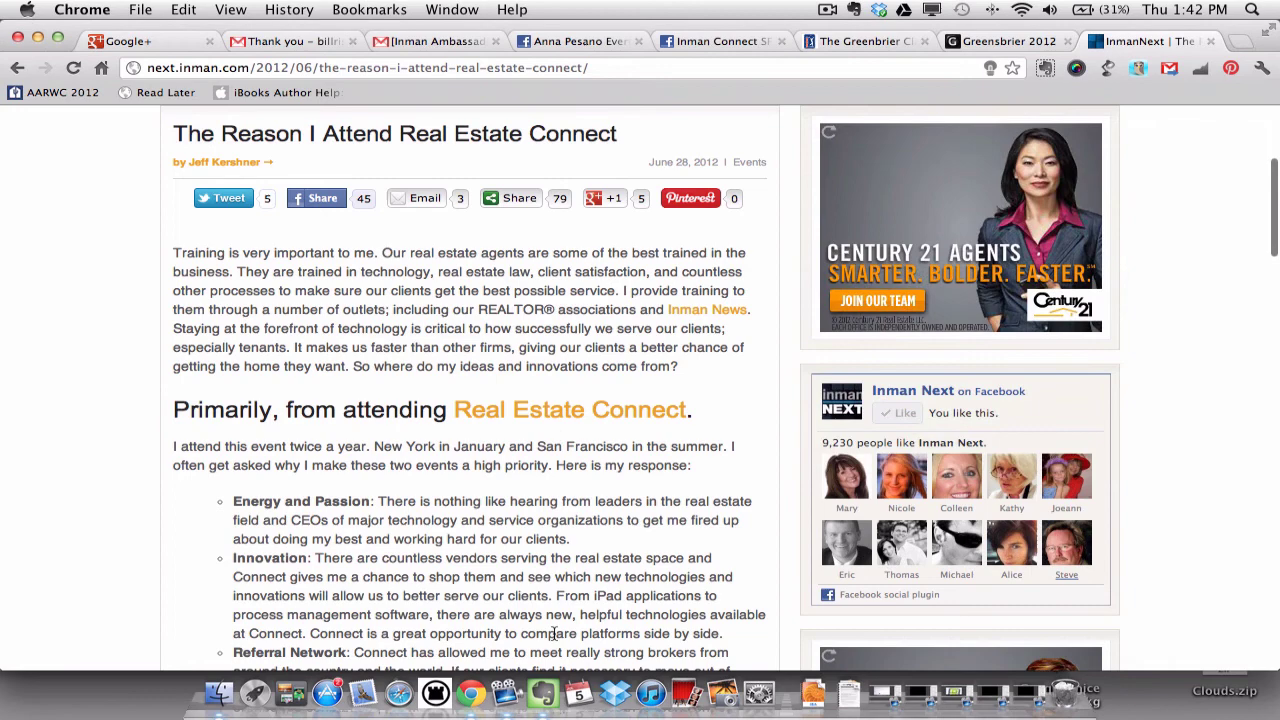
Sync Evernote and open the clipped 'InmanNext | The Reason I Attend Real Estate Connect' note in Video Series
{"action": "left_click", "coordinate": [550, 668]}
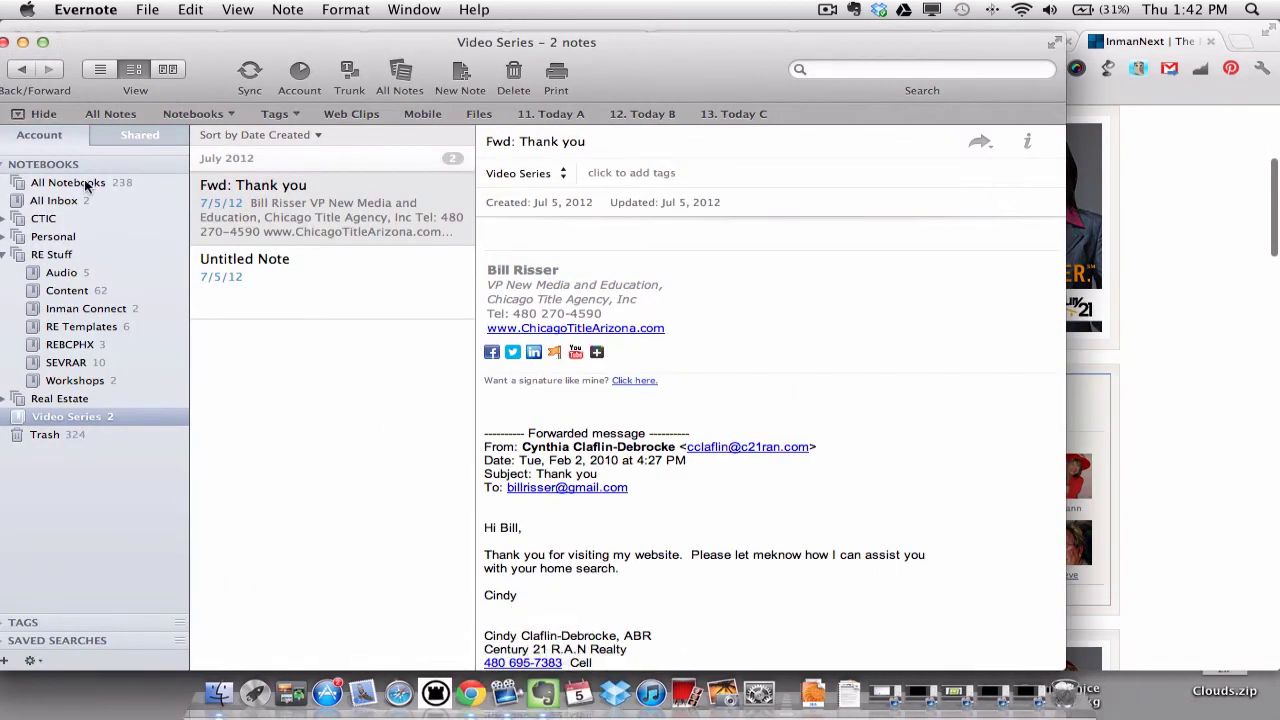
{"action": "left_click", "coordinate": [252, 71]}
{"action": "left_click", "coordinate": [63, 417]}
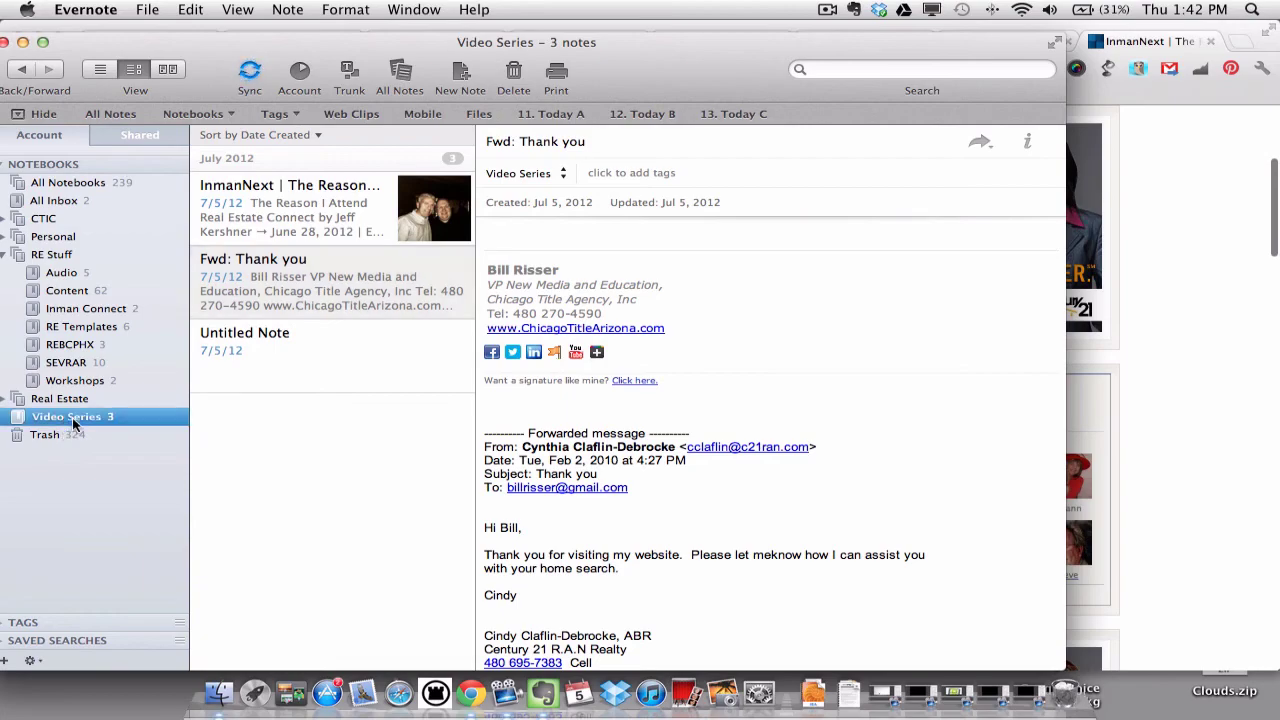
{"action": "left_click", "coordinate": [337, 203]}
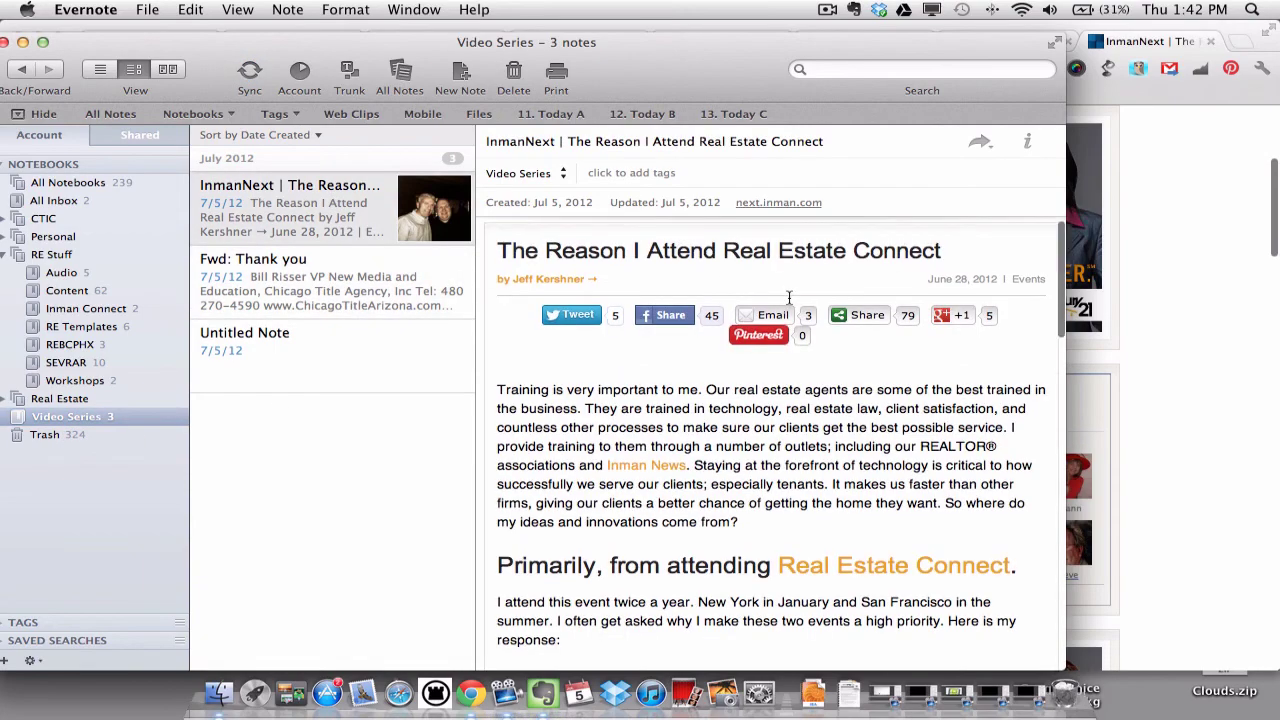
{"action": "scroll", "coordinate": [790, 290], "scroll_direction": "down", "scroll_amount": 10}
{"action": "scroll", "coordinate": [760, 310], "scroll_direction": "up", "scroll_amount": 15}
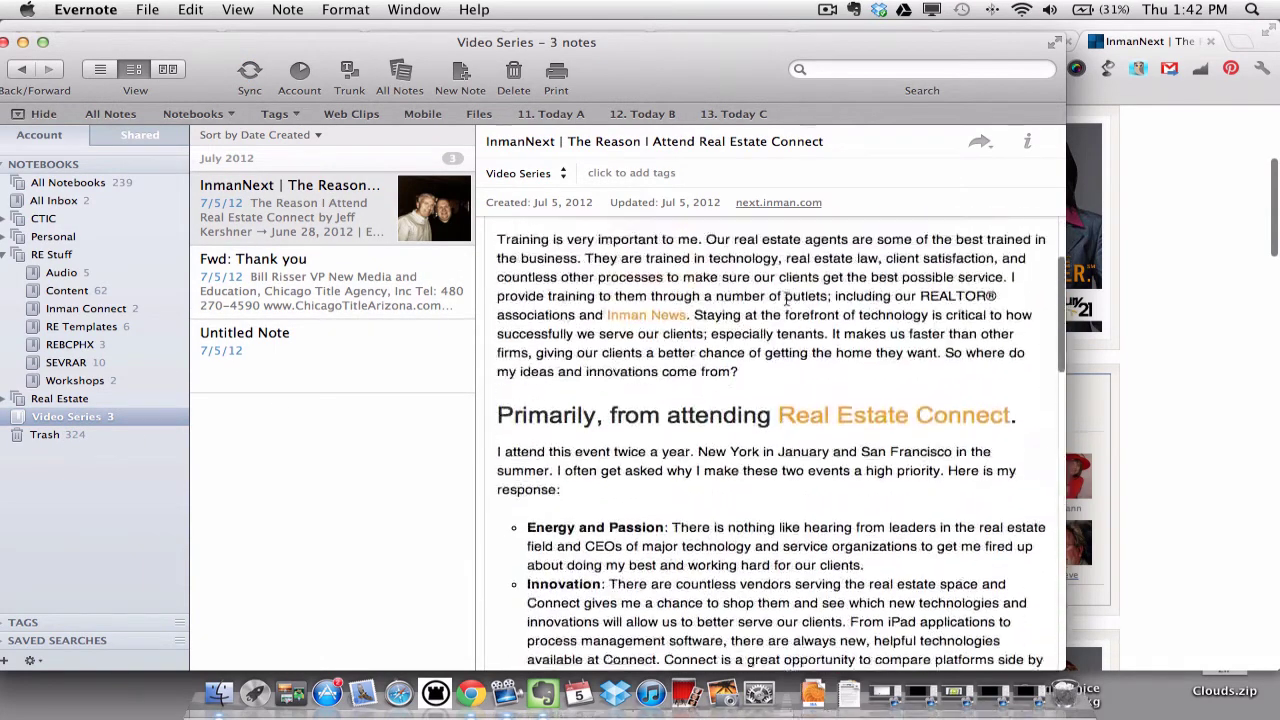